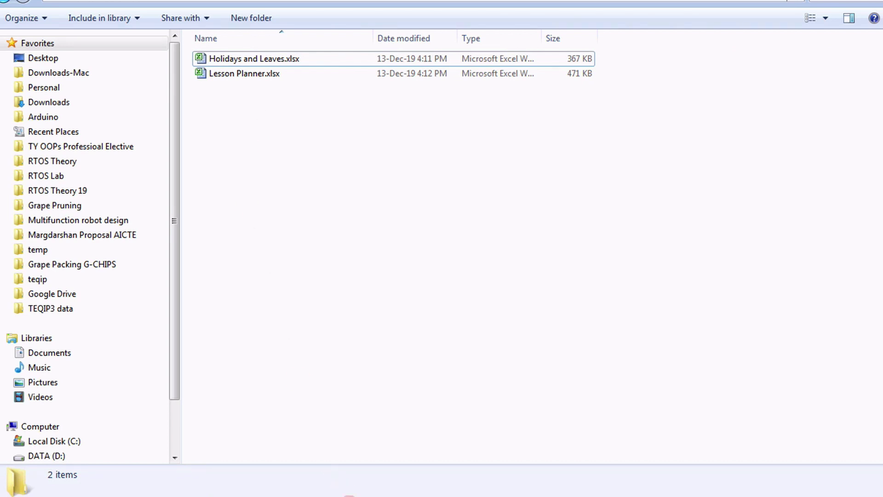
# Step: Switch to the Holidays and Leaves workbook and inspect the Sem Start Date and Sem End Date cells
pyautogui.click(362, 483)
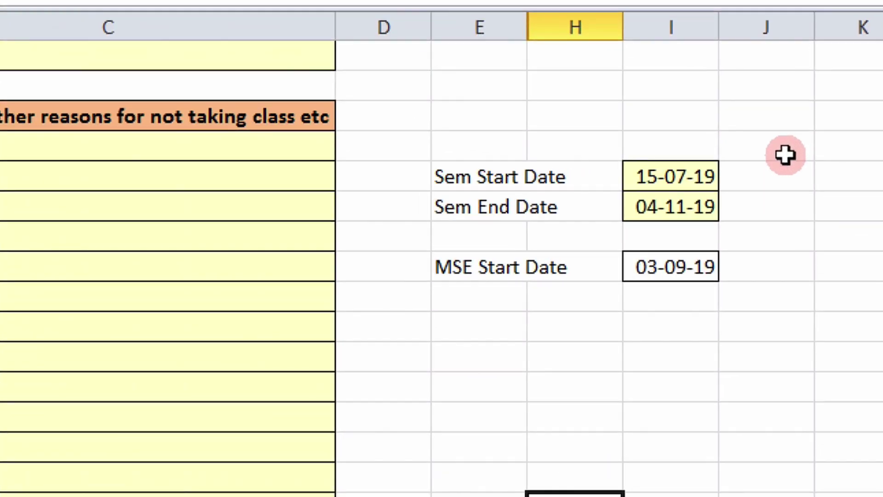
pyautogui.click(673, 187)
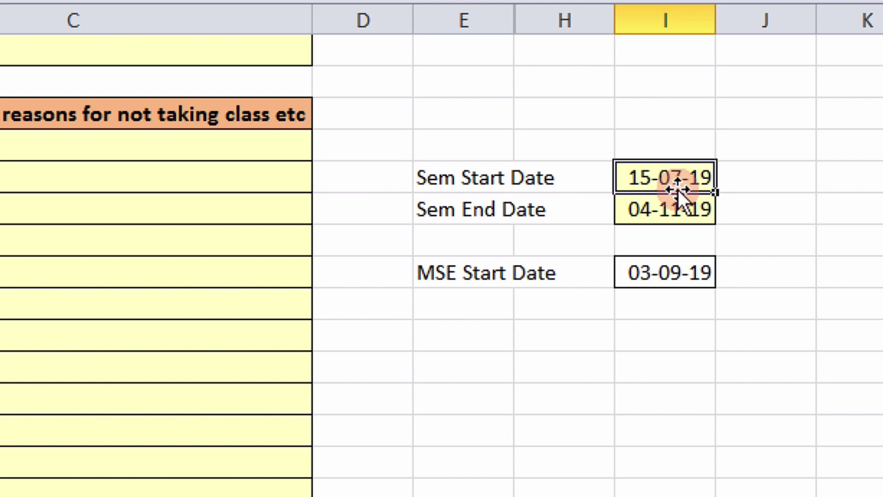
pyautogui.click(682, 179)
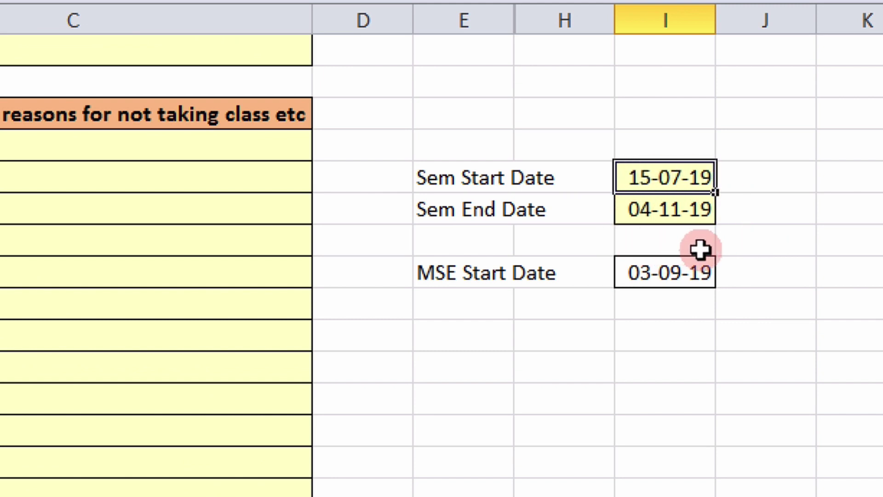
pyautogui.click(642, 208)
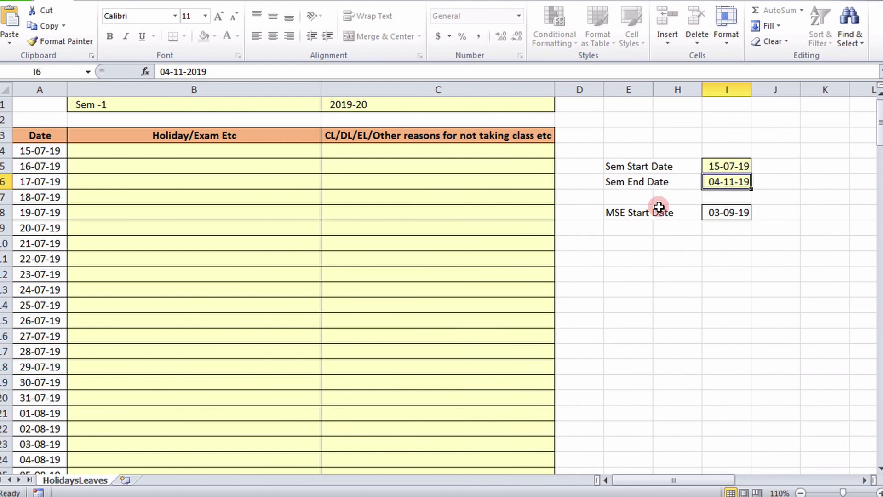
# Step: Review the Holiday/Exam column from the first semester date through the MSE period in early September
pyautogui.click(94, 152)
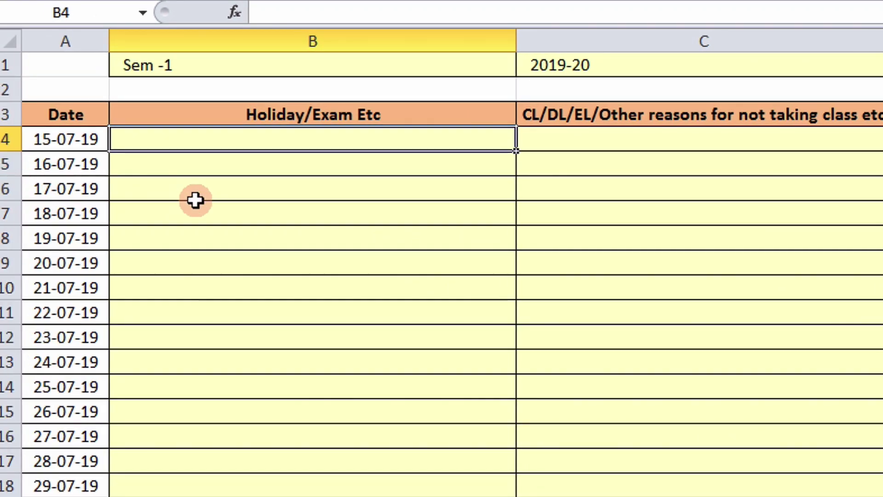
pyautogui.scroll(-6, 280, 216)
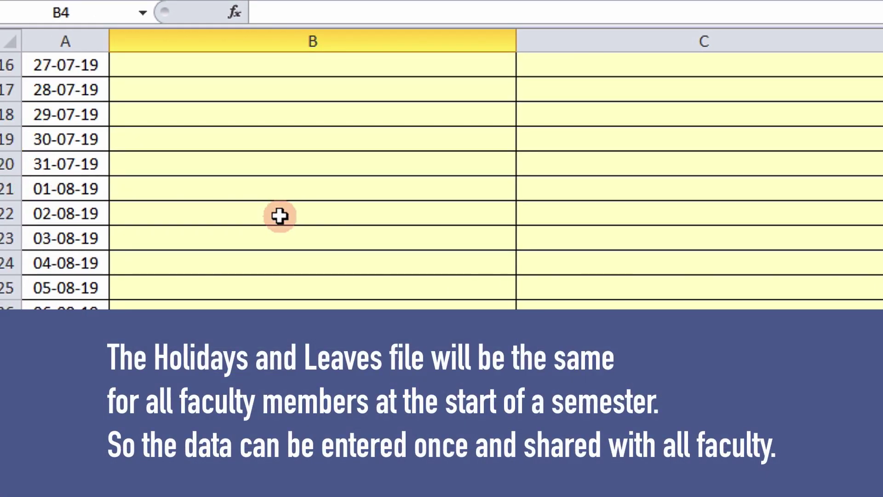
pyautogui.scroll(-2, 280, 215)
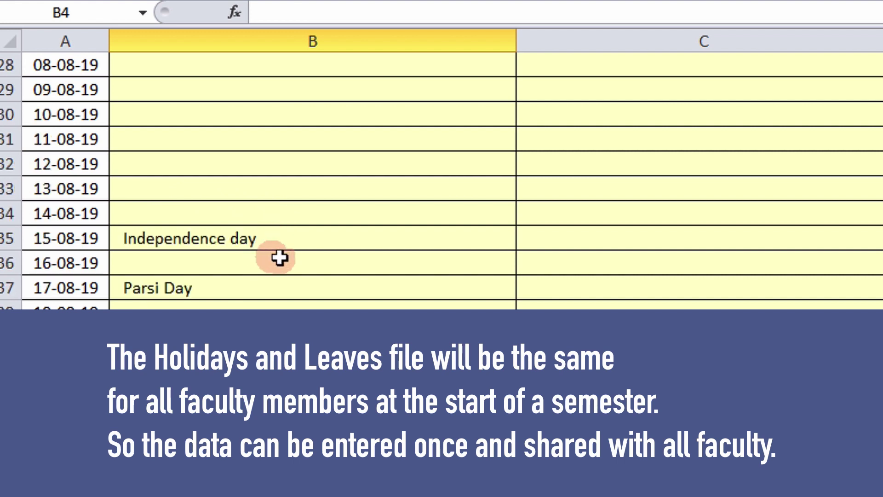
pyautogui.scroll(-1, 281, 258)
pyautogui.scroll(-6, 329, 247)
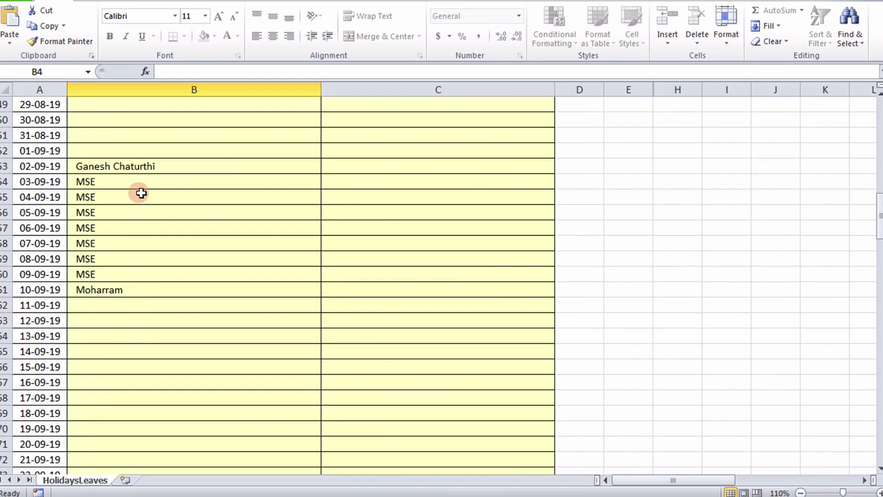
pyautogui.scroll(16, 644, 256)
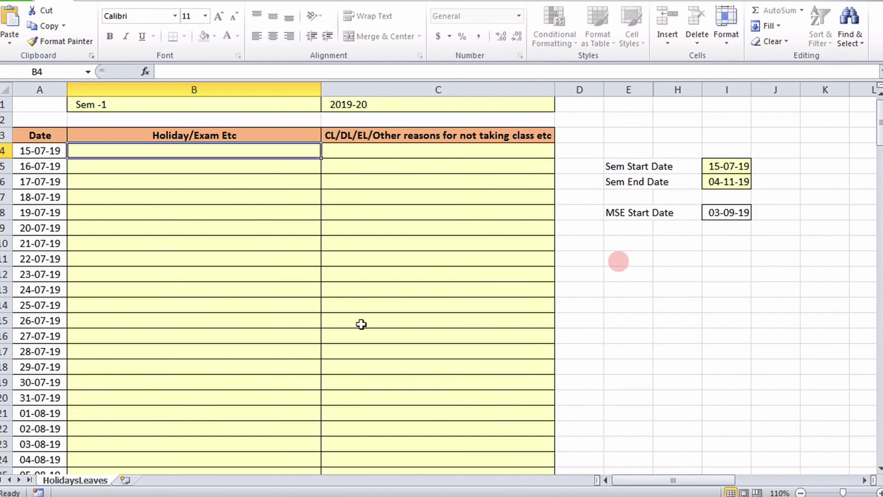
# Step: Clear the MSE entry for 03-09-19 in the Holiday/Exam column and check the MSE Start Date
pyautogui.scroll(-12, 291, 349)
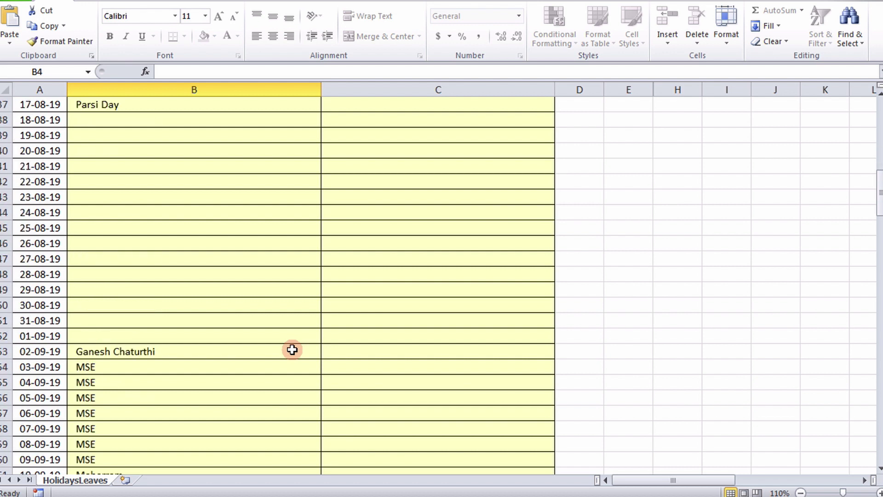
pyautogui.scroll(-2, 292, 349)
pyautogui.click(82, 275)
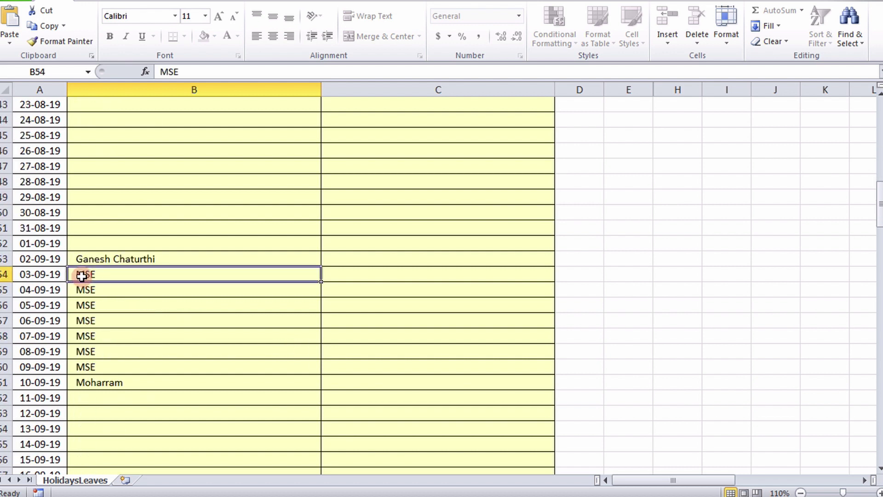
pyautogui.press('BackSpace')
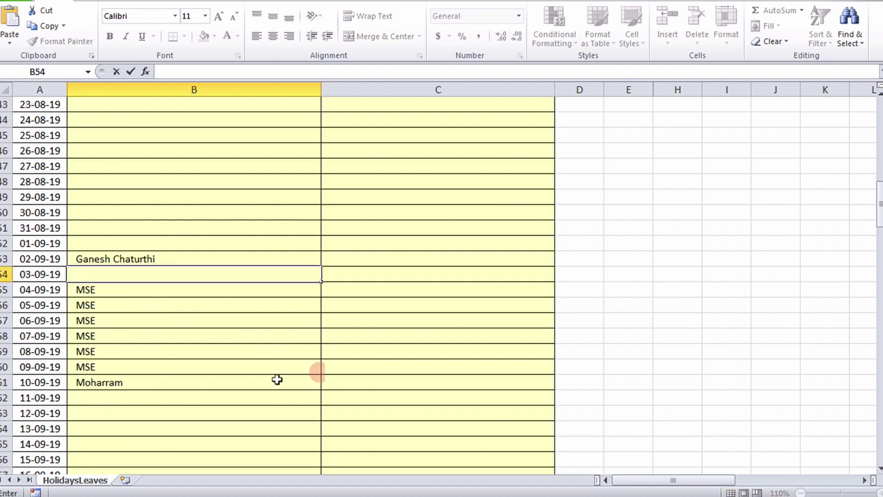
pyautogui.click(210, 386)
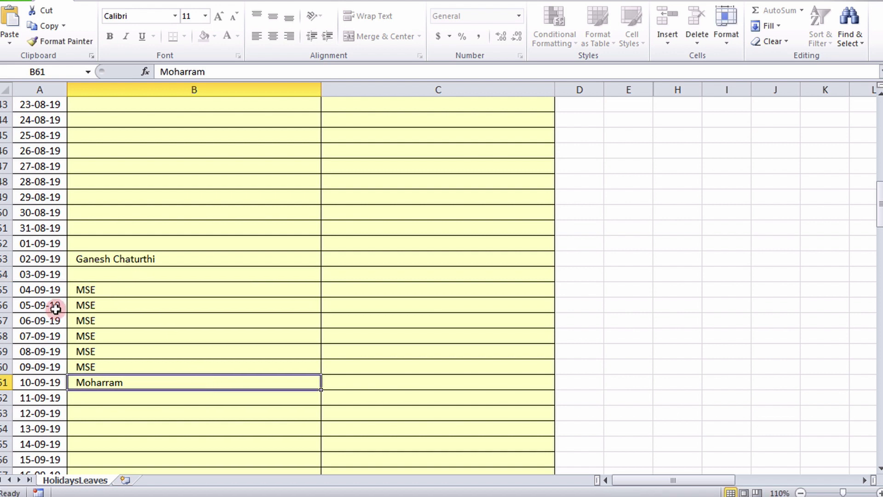
pyautogui.scroll(14, 654, 365)
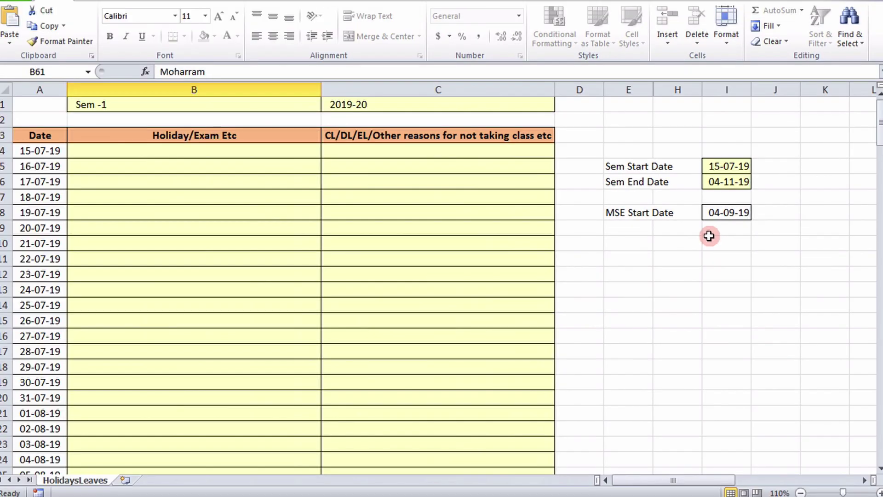
# Step: Examine the holiday, exam and leave columns across the semester dates, including the Diwali and ESE entries
pyautogui.scroll(-12, 240, 314)
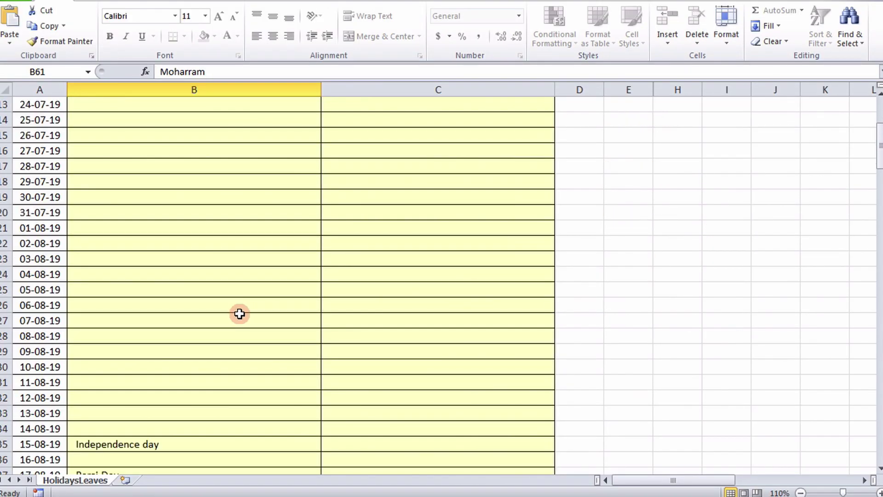
pyautogui.scroll(-6, 240, 313)
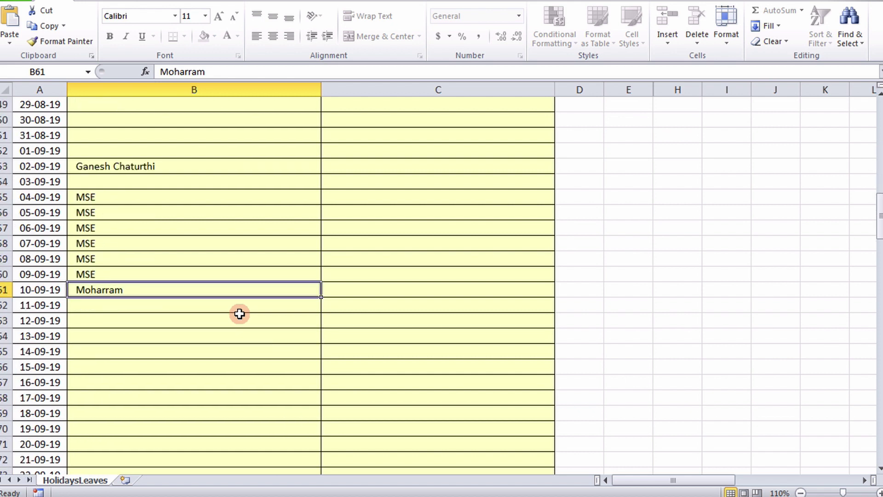
pyautogui.scroll(-15, 147, 299)
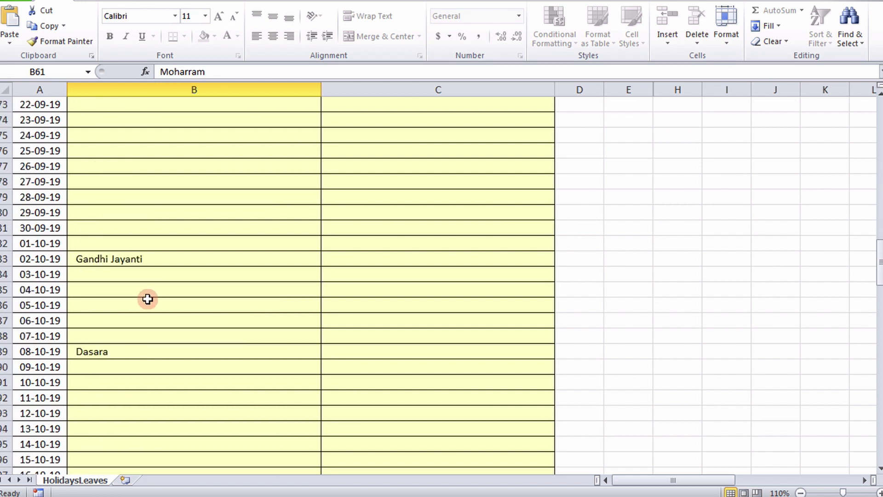
pyautogui.scroll(-2, 147, 299)
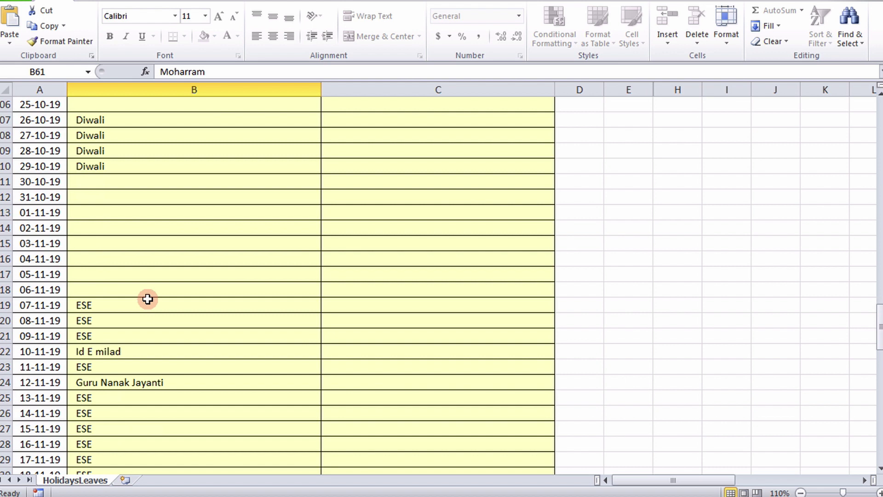
pyautogui.scroll(-2, 220, 368)
pyautogui.scroll(20, 220, 368)
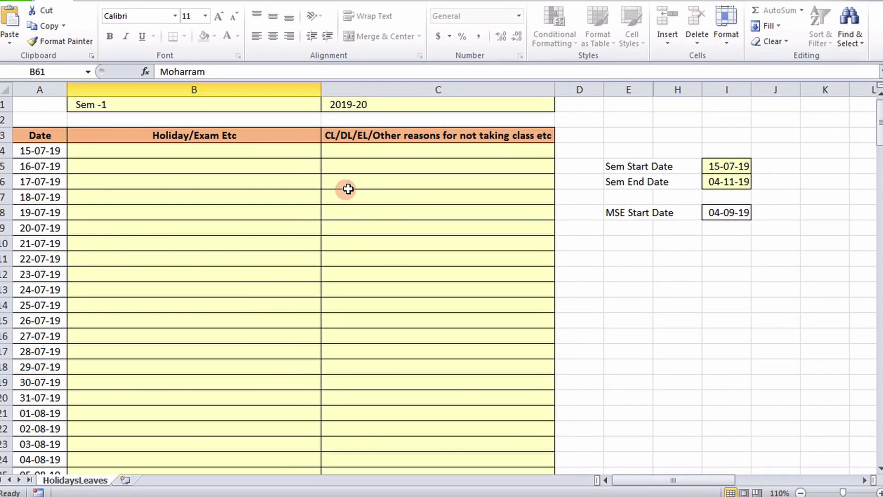
pyautogui.scroll(-2, 411, 192)
pyautogui.scroll(2, 412, 191)
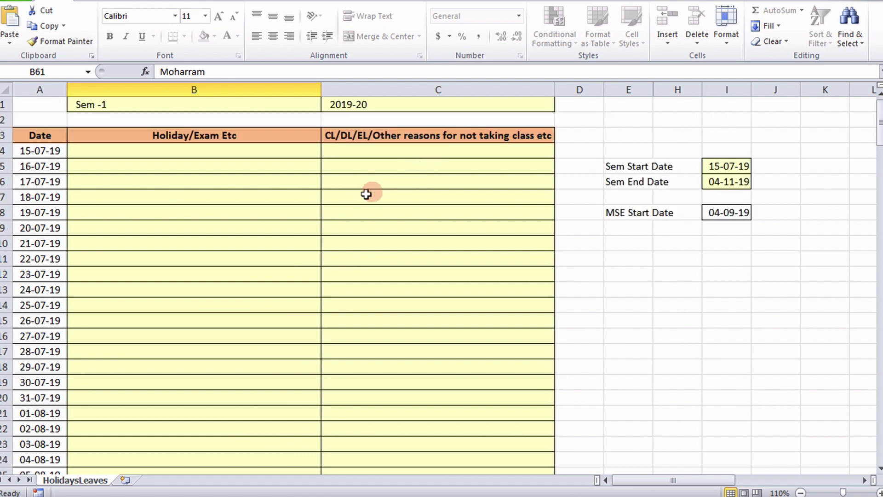
pyautogui.scroll(-17, 387, 201)
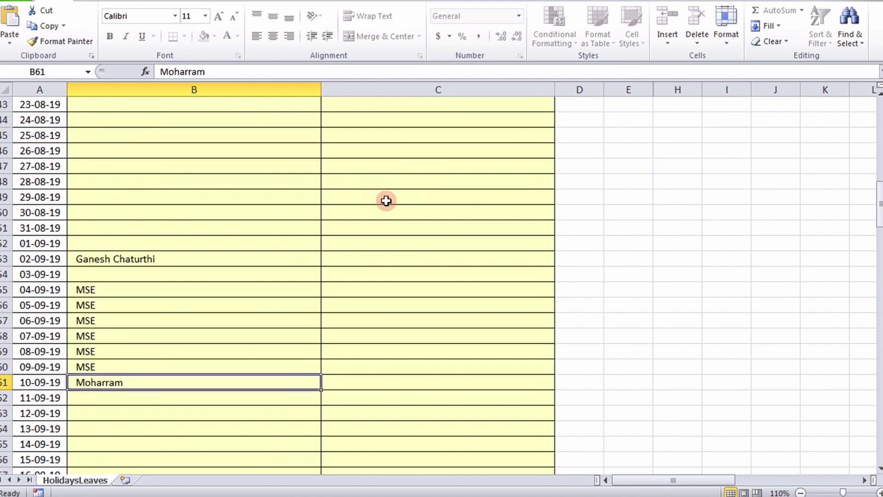
pyautogui.scroll(-9, 386, 201)
pyautogui.scroll(20, 387, 200)
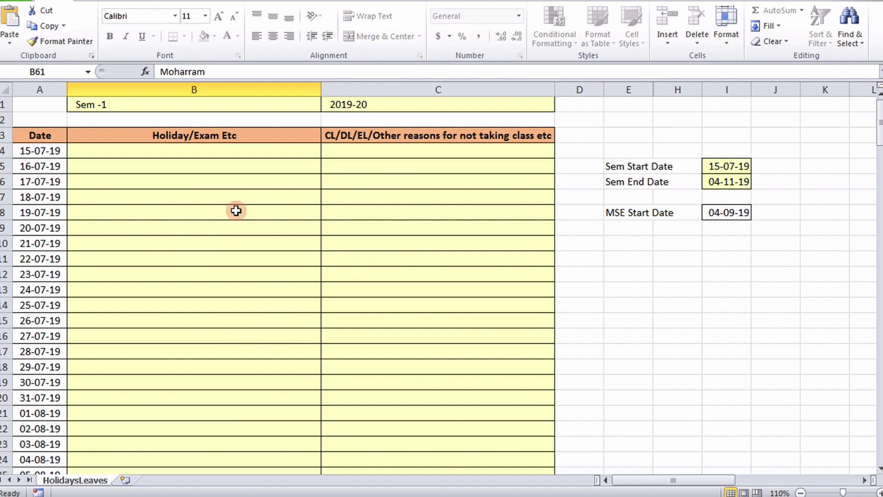
# Step: Save the holidays workbook and open the CourseInfo sheet of the Lesson Planner workbook
pyautogui.hotkey('ctrl', 's')
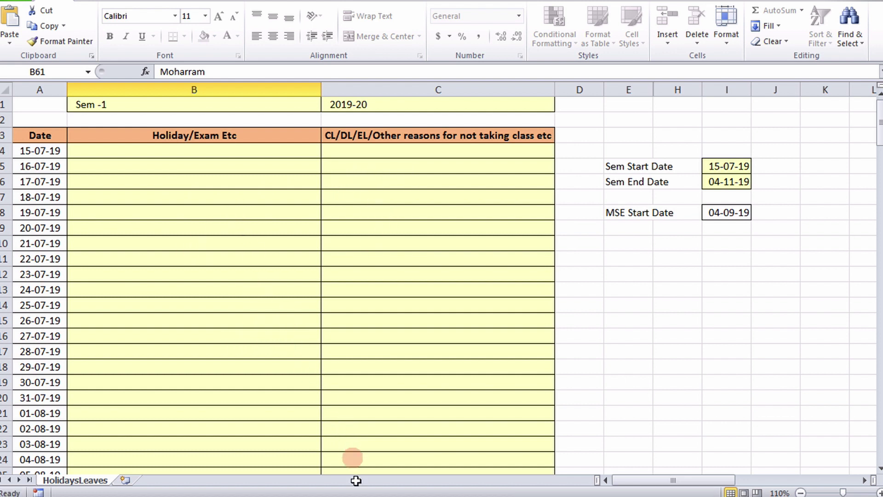
pyautogui.click(399, 459)
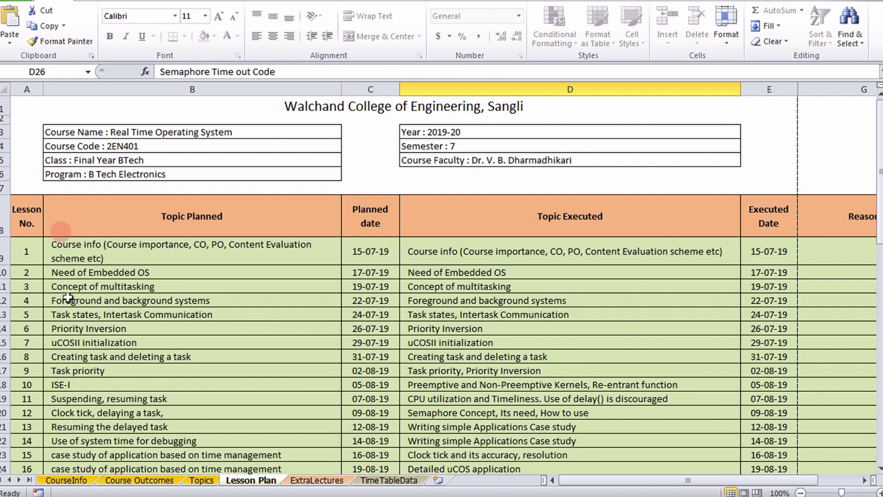
pyautogui.click(52, 481)
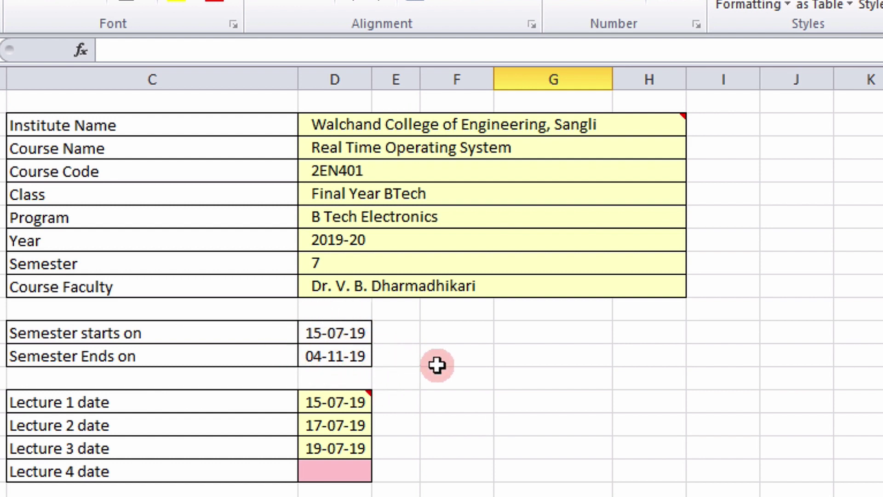
# Step: Inspect the Lecture 1 to 3 dates on the CourseInfo sheet and read the note on the Lecture 1 date
pyautogui.scroll(-1, 437, 365)
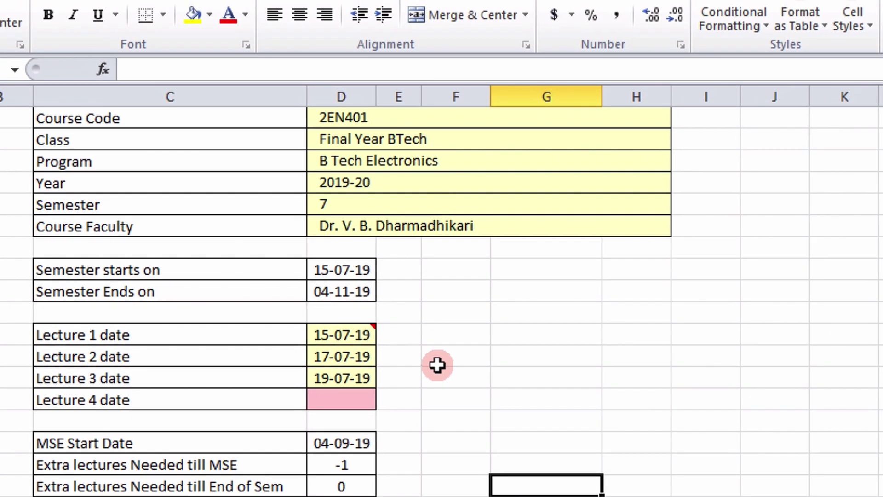
pyautogui.moveTo(357, 330)
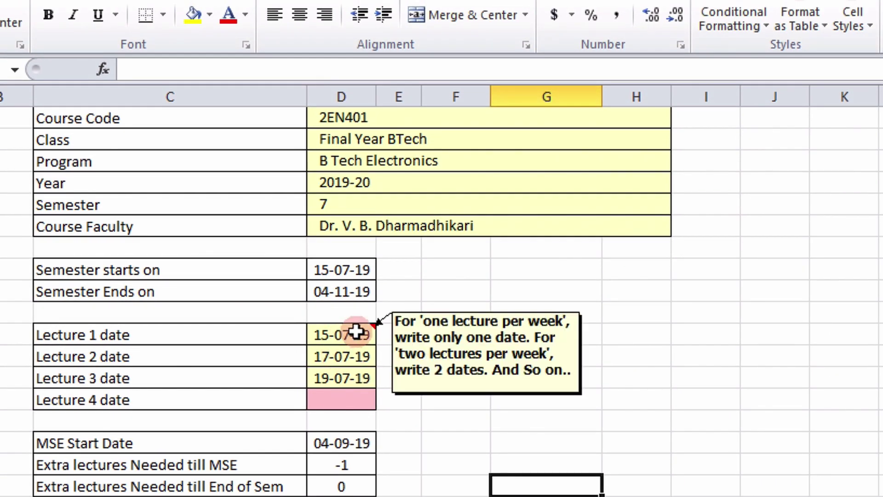
pyautogui.moveTo(343, 332); pyautogui.dragTo(340, 386)
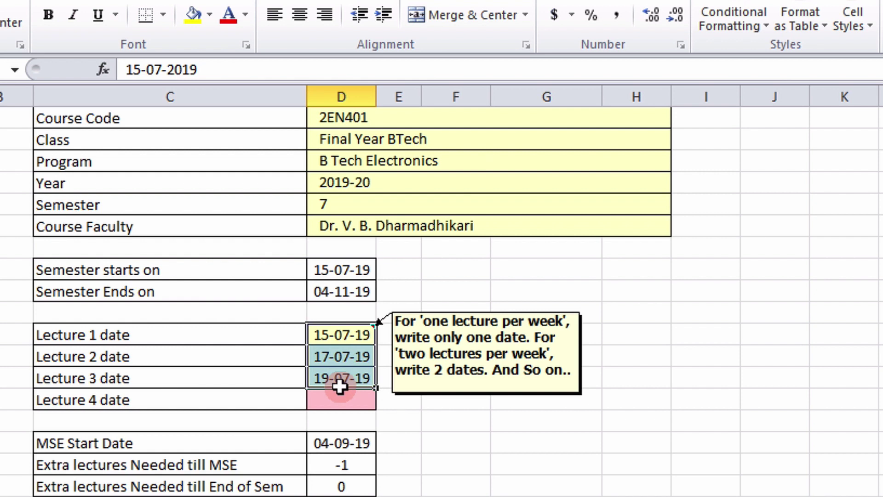
pyautogui.click(448, 403)
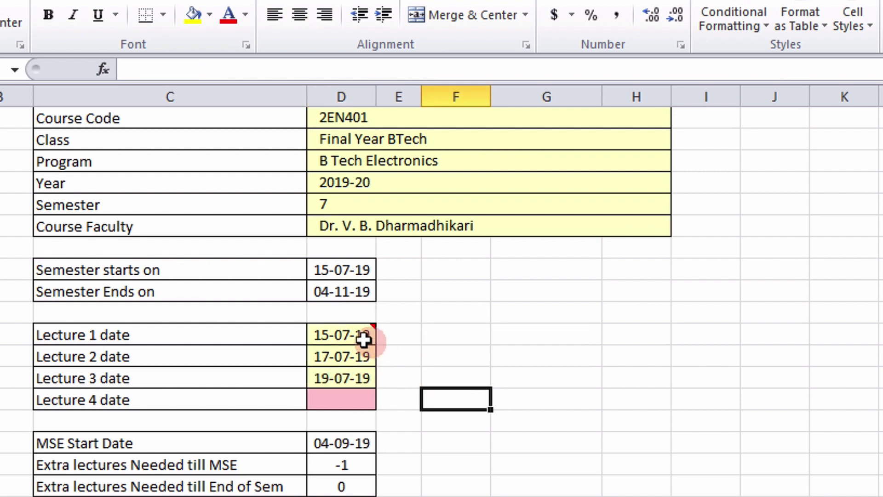
pyautogui.click(350, 336)
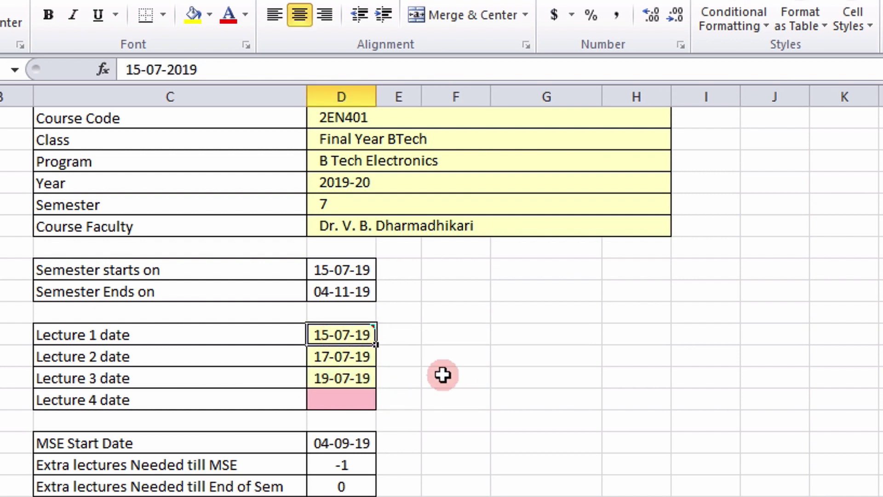
pyautogui.moveTo(358, 336)
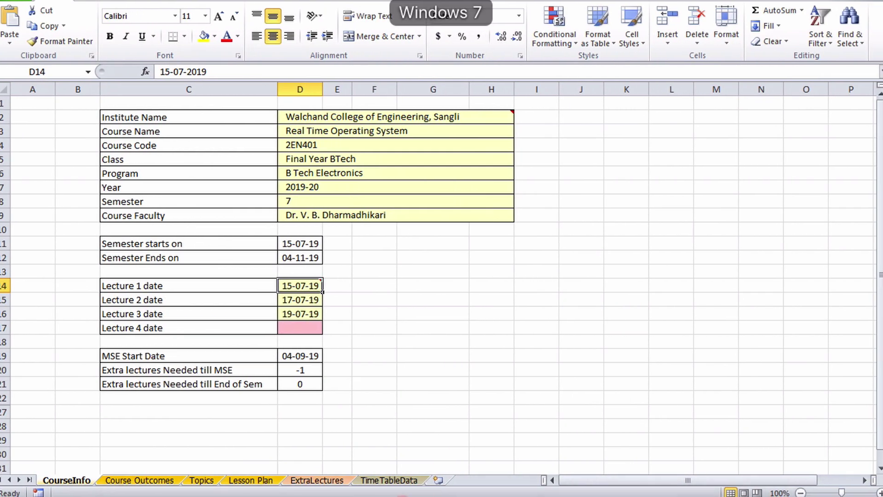
# Step: Open the Topics sheet and inspect the first topic's Teaching Method and Teaching Tools entries
pyautogui.click(202, 481)
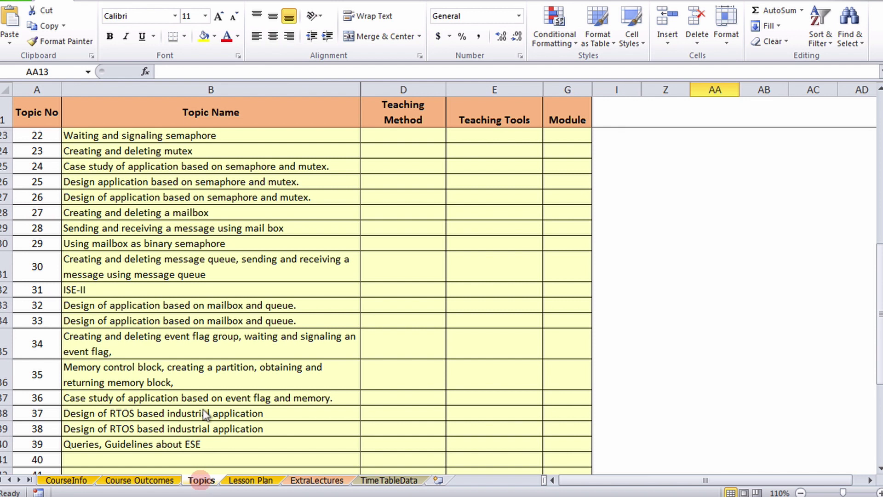
pyautogui.scroll(2, 55, 222)
pyautogui.scroll(5, 55, 221)
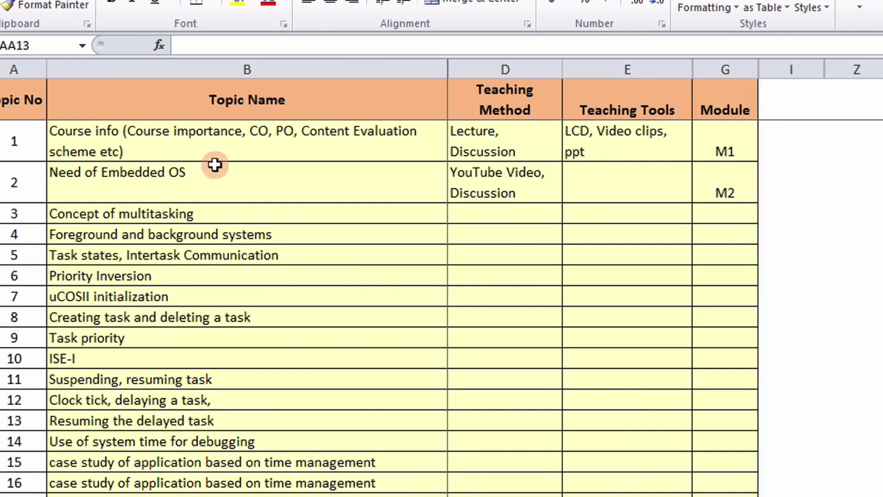
pyautogui.click(525, 132)
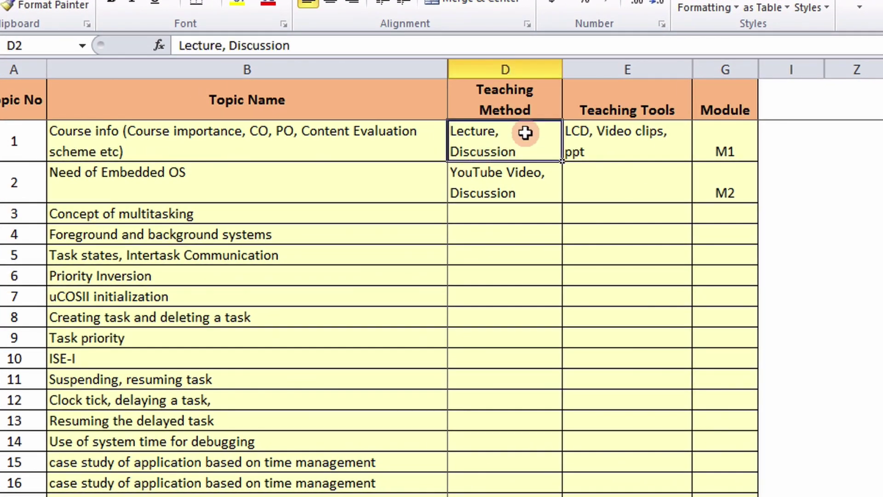
pyautogui.click(644, 152)
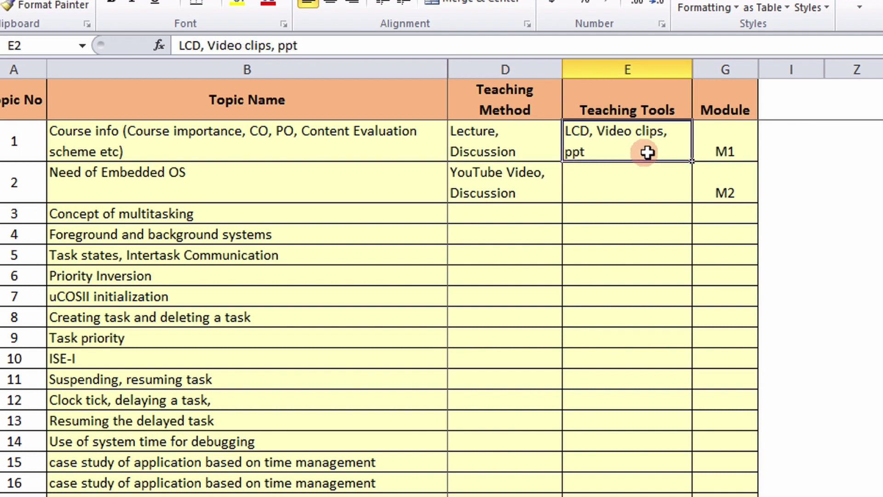
# Step: Inspect the first topic's Module entry and read through the whole topic list on the Topics sheet
pyautogui.click(732, 144)
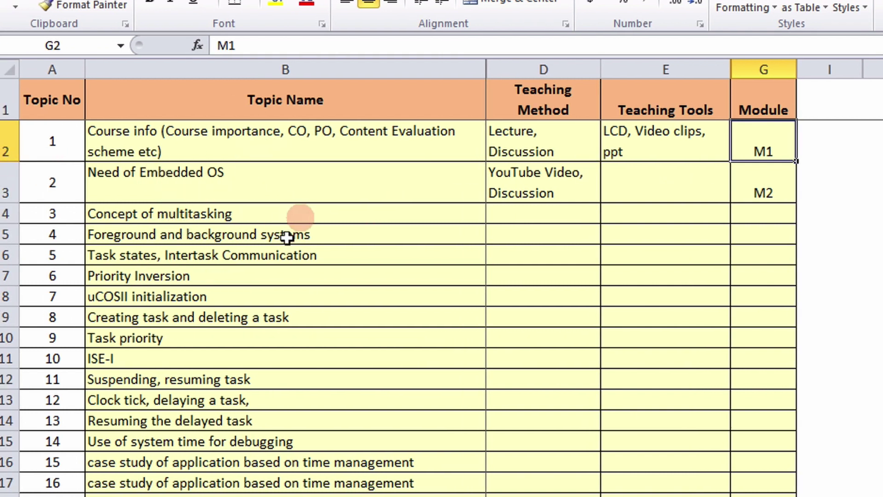
pyautogui.scroll(-1, 271, 260)
pyautogui.scroll(-10, 271, 261)
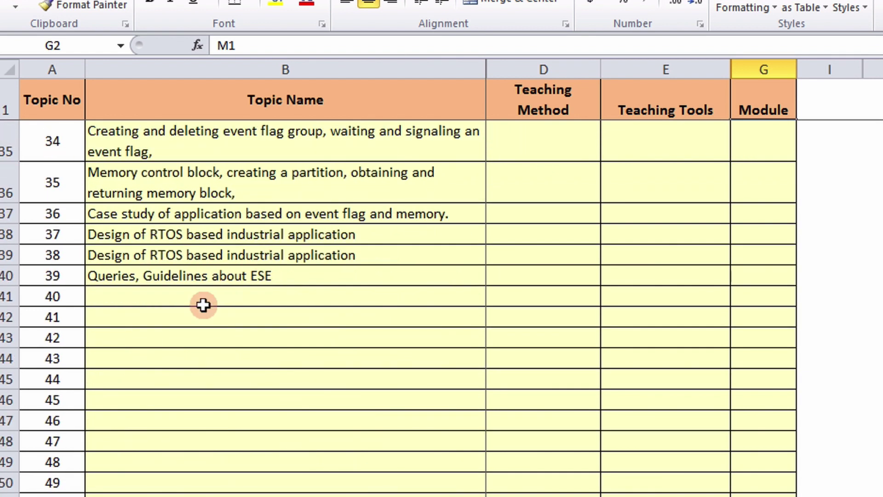
pyautogui.scroll(11, 204, 305)
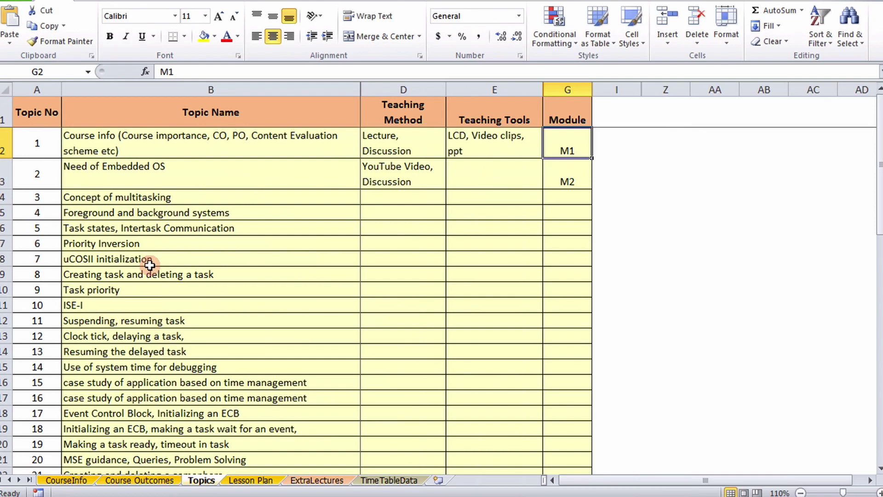
pyautogui.scroll(-2, 147, 349)
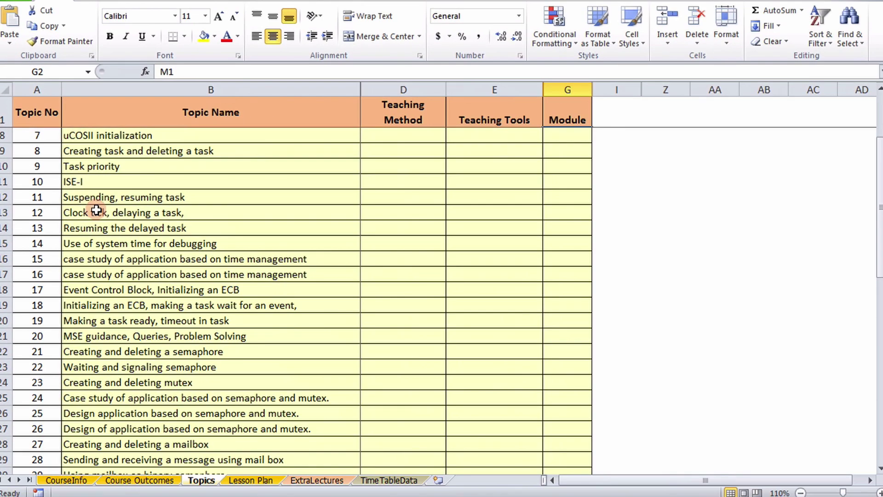
pyautogui.scroll(-6, 96, 210)
pyautogui.scroll(-1, 96, 210)
pyautogui.scroll(9, 97, 211)
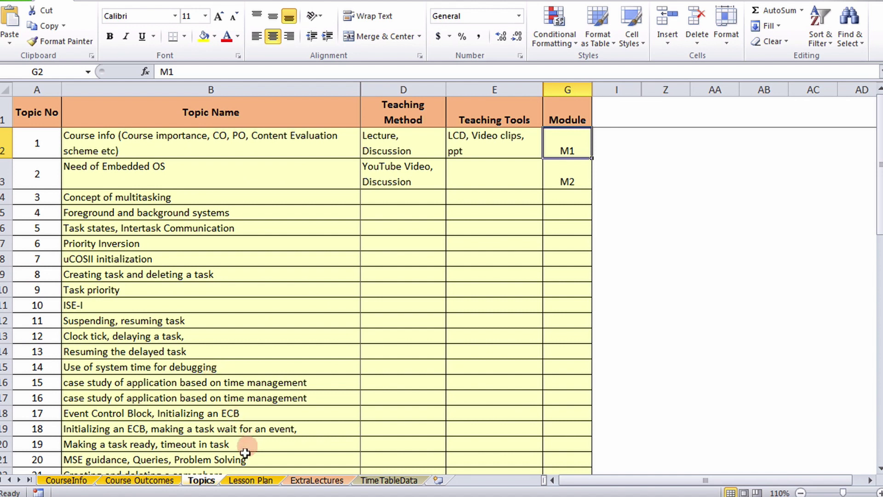
# Step: Open the Lesson Plan sheet and examine the planned and executed topics and dates for all lessons
pyautogui.click(250, 479)
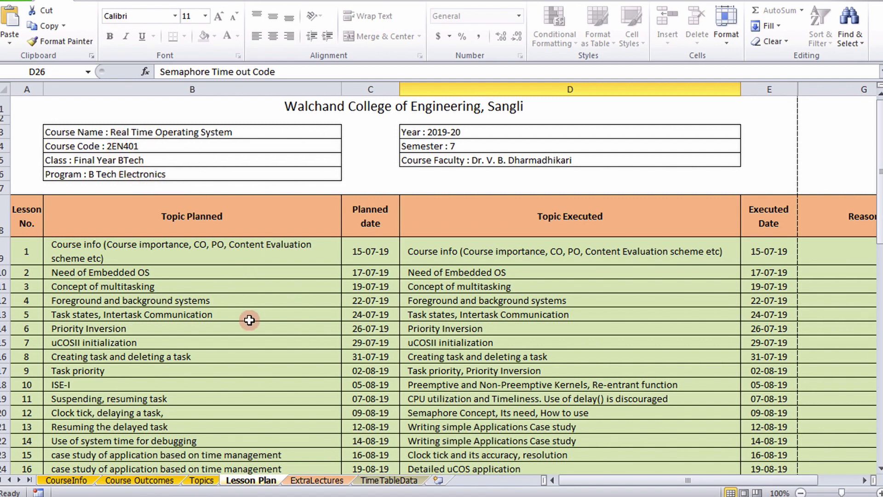
pyautogui.scroll(-1, 249, 320)
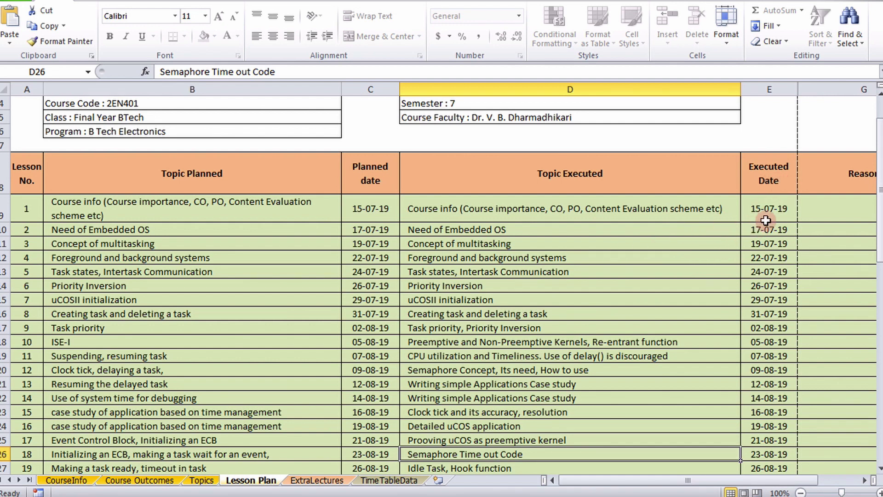
pyautogui.scroll(-5, 758, 227)
pyautogui.scroll(6, 766, 220)
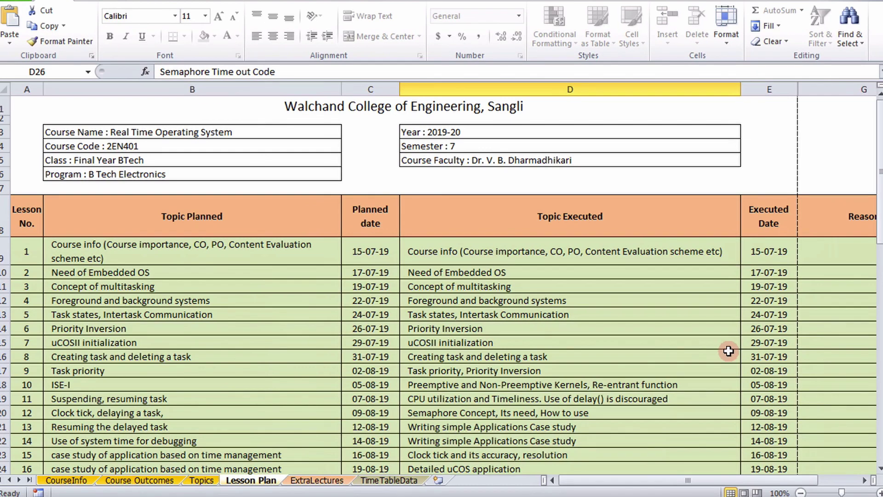
pyautogui.scroll(-12, 728, 351)
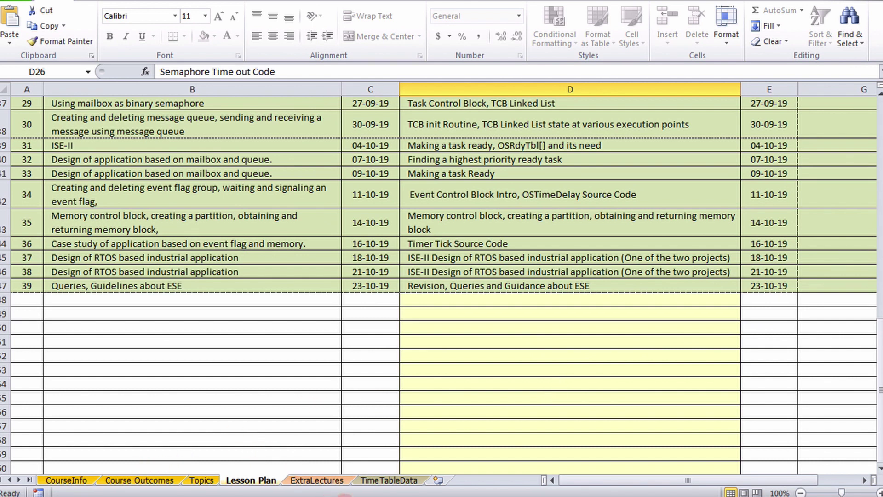
# Step: Switch to the Holidays and Leaves workbook and enter Holiday in the Holiday/Exam column for 17-07-19
pyautogui.click(360, 482)
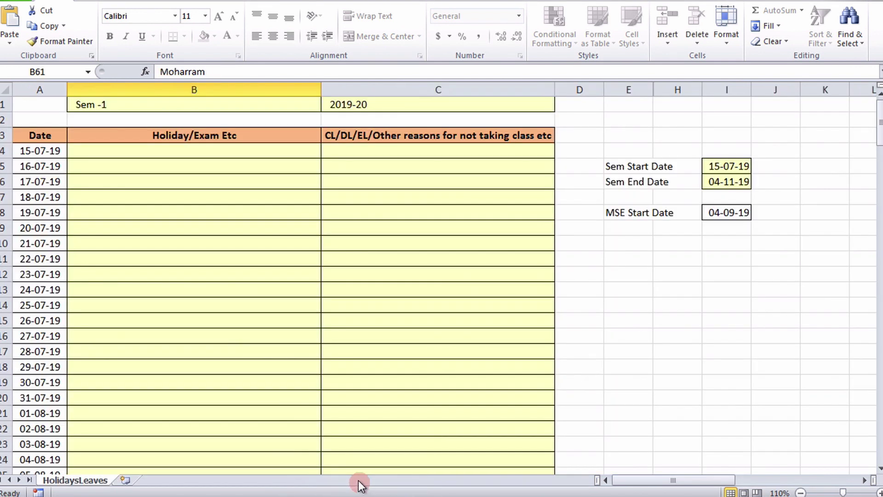
pyautogui.click(165, 182)
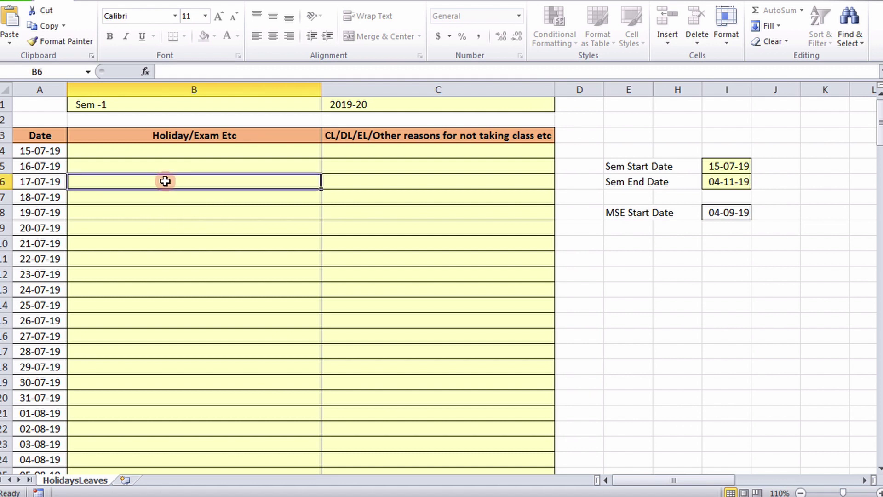
pyautogui.write('Holiday')
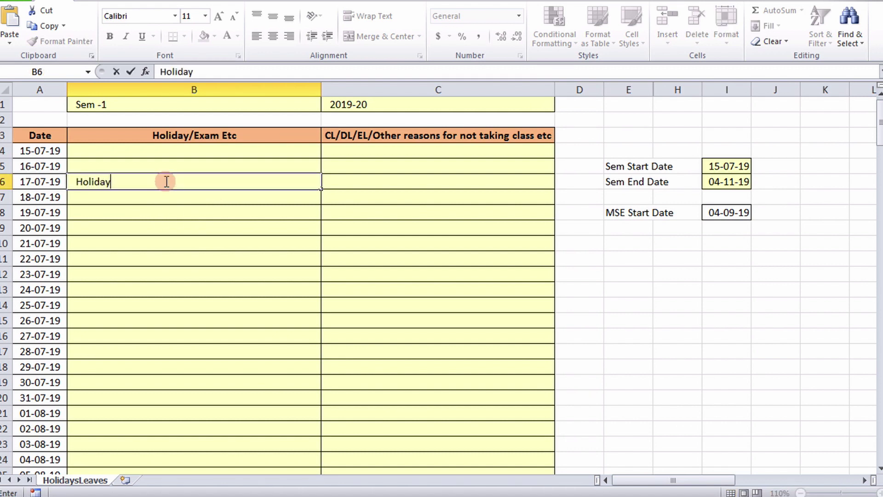
pyautogui.press('Return')
# Step: Copy the Holiday entry for 17-07-19 down the column through 04-08-19
pyautogui.click(165, 181)
pyautogui.hotkey('ctrl', 'c')
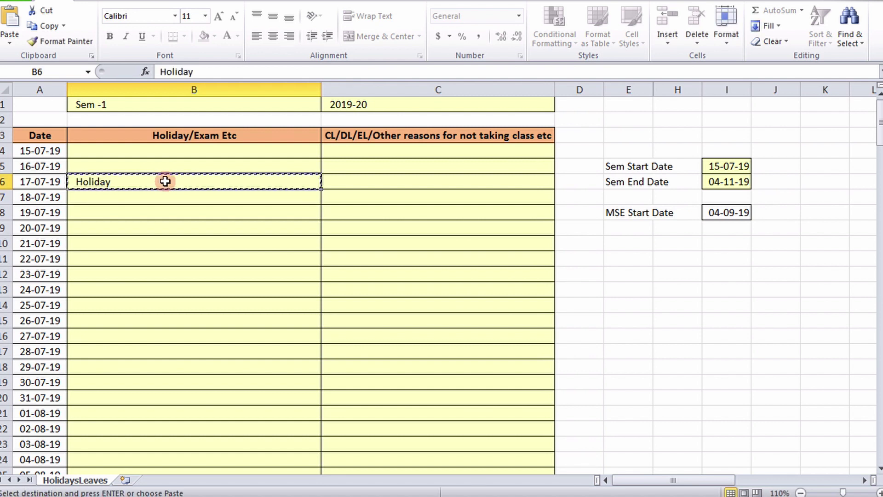
pyautogui.hotkey('shift', 'Down')
pyautogui.hotkey('shift', 'Down')
pyautogui.hotkey('shift', 'Down')
pyautogui.hotkey('shift', 'Down')
pyautogui.hotkey('shift', 'Down')
pyautogui.hotkey('shift', 'Down')
pyautogui.hotkey('shift', 'Down')
pyautogui.hotkey('shift', 'Down')
pyautogui.hotkey('shift', 'Down')
pyautogui.hotkey('shift', 'Down')
pyautogui.hotkey('shift', 'Down')
pyautogui.hotkey('shift', 'Down')
pyautogui.hotkey('shift', 'Down')
pyautogui.hotkey('shift', 'Down')
pyautogui.hotkey('shift', 'Down')
pyautogui.hotkey('shift', 'Down')
pyautogui.hotkey('shift', 'Down')
pyautogui.hotkey('shift', 'Down')
pyautogui.hotkey('shift', 'Down')
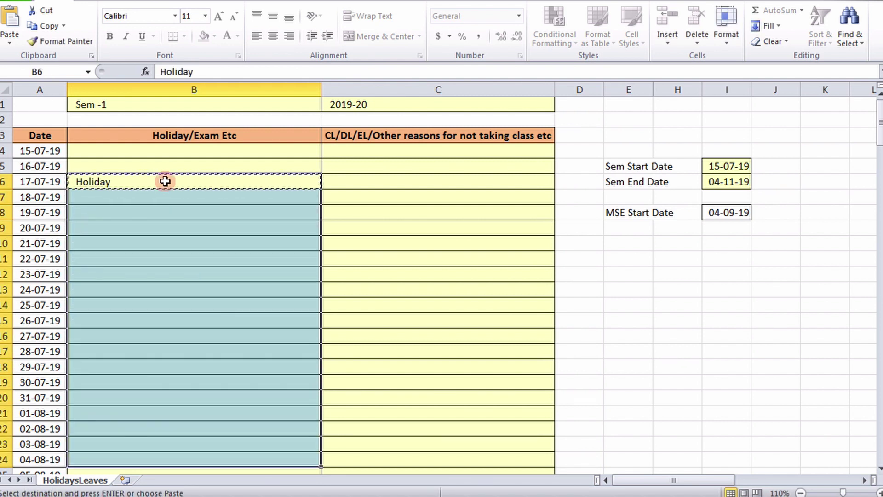
pyautogui.hotkey('ctrl', 'v')
pyautogui.click(183, 304)
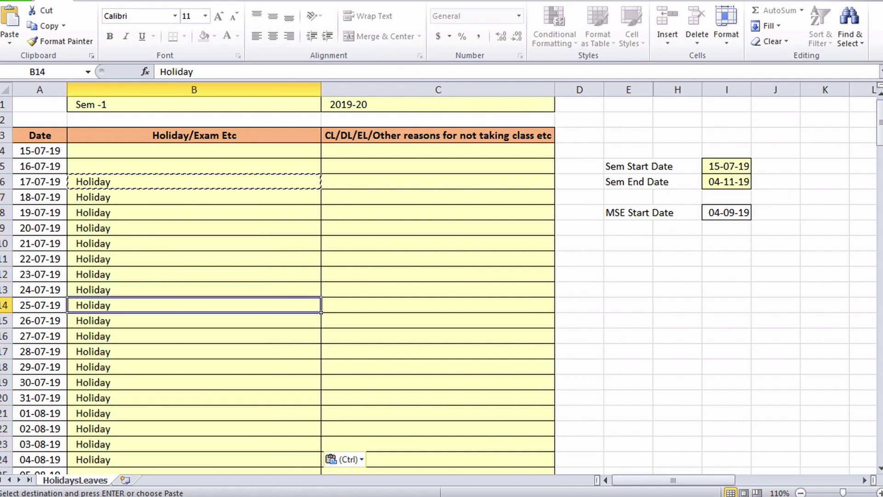
# Step: Switch to the Lesson Planner workbook and check the planned and executed dates of the final lessons
pyautogui.click(358, 496)
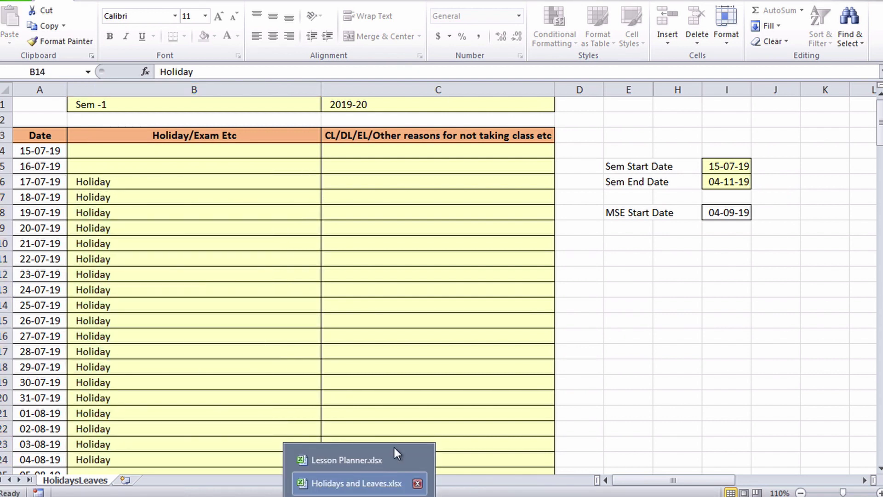
pyautogui.click(376, 462)
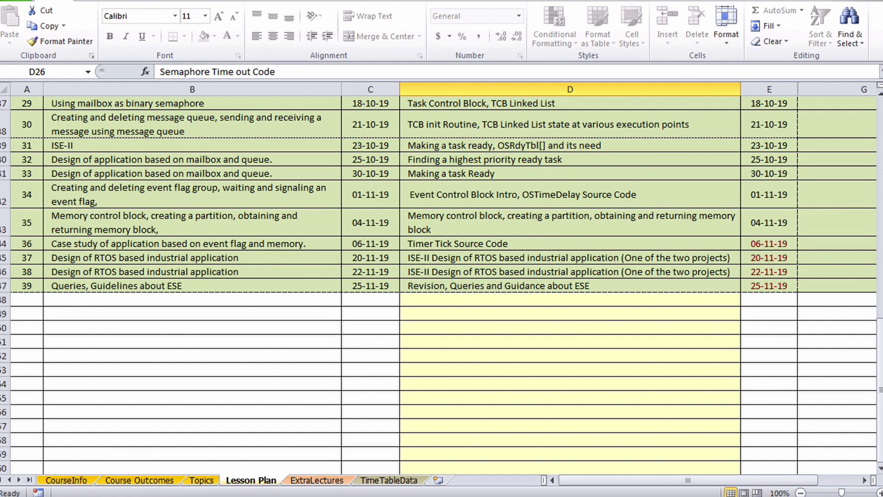
# Step: Return to the Holidays and Leaves workbook and clear the Holiday entries from 17-07-19 through 04-08-19
pyautogui.click(359, 481)
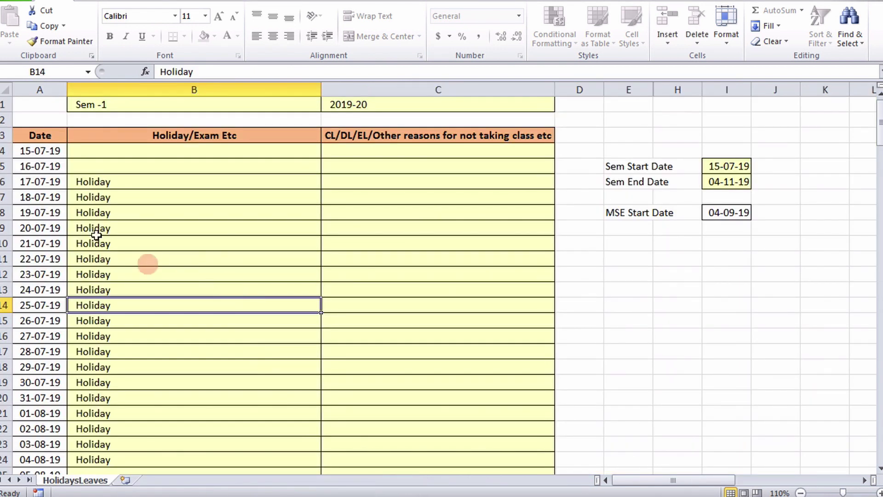
pyautogui.moveTo(163, 185); pyautogui.dragTo(153, 460)
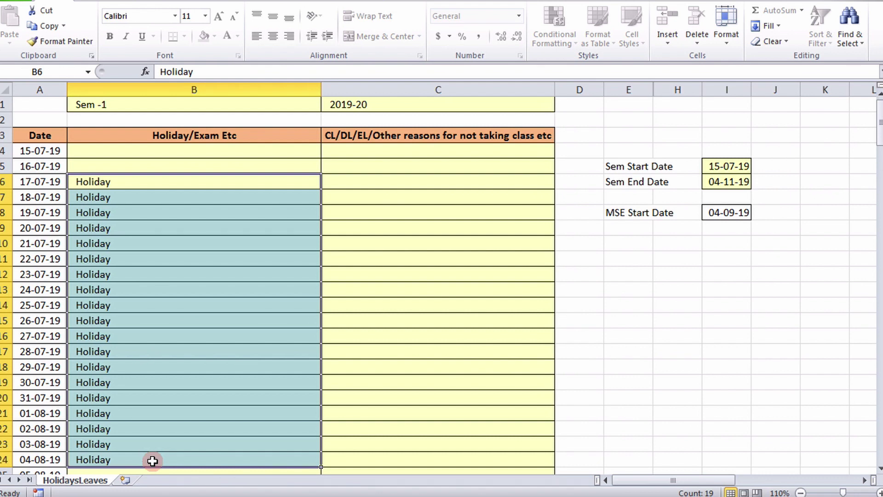
pyautogui.press('Delete')
pyautogui.click(277, 387)
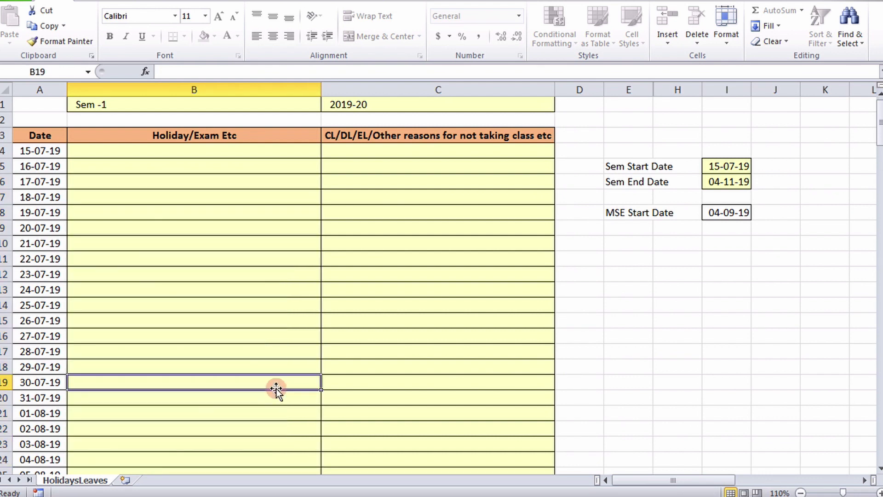
# Step: Switch to the Lesson Planner workbook and clear the Topic Executed entries for lessons 3 to 20
pyautogui.moveTo(359, 496)
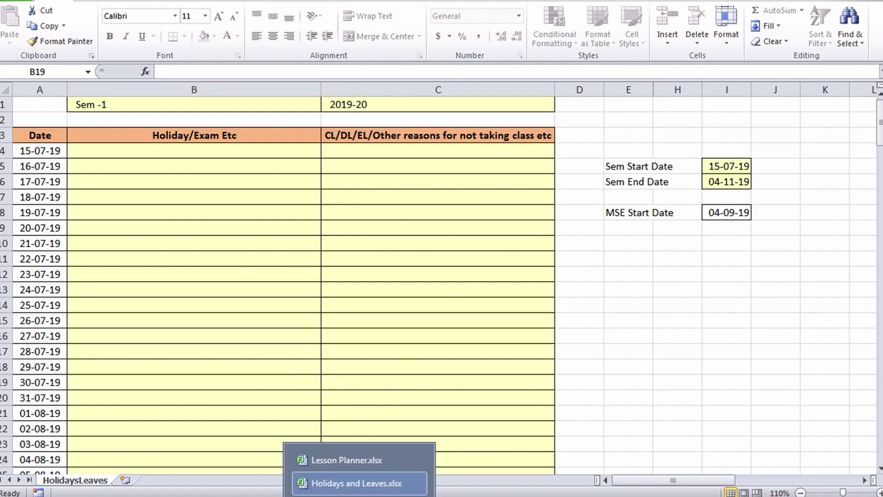
pyautogui.click(374, 462)
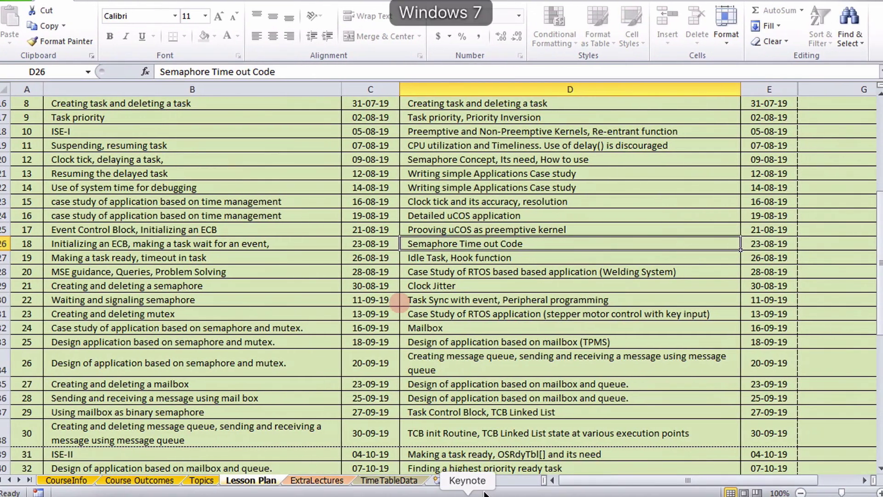
pyautogui.scroll(5, 559, 418)
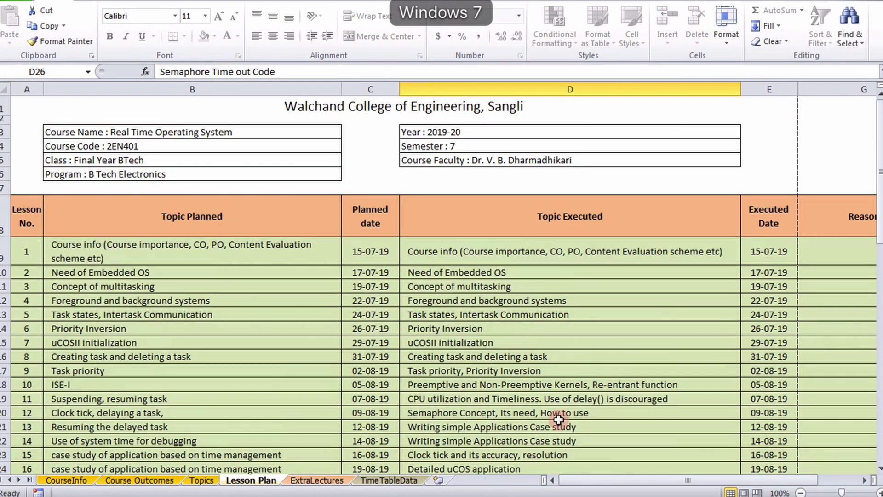
pyautogui.moveTo(456, 292); pyautogui.dragTo(497, 449)
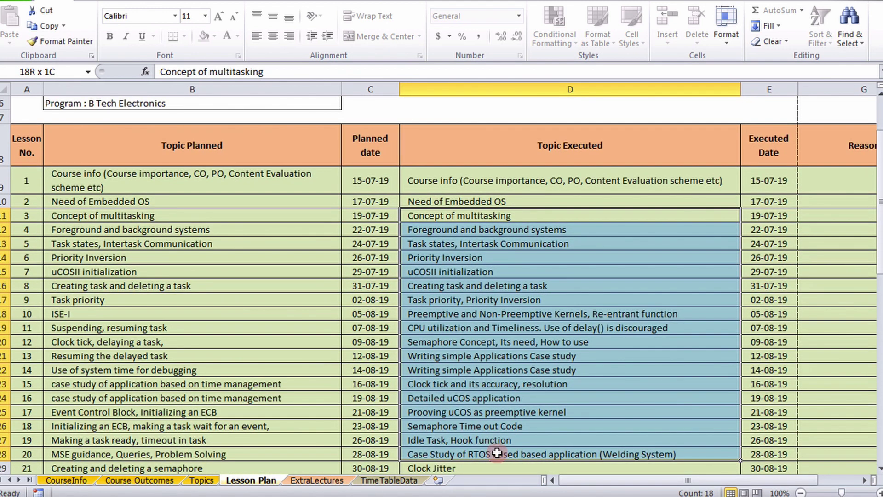
pyautogui.press('Delete')
pyautogui.click(524, 369)
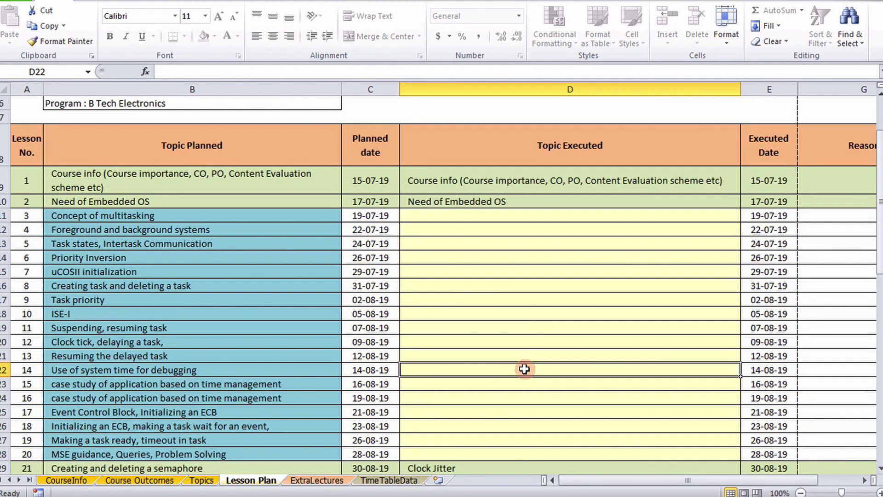
# Step: Copy lesson 3's planned topic, Concept of multitasking, into its Topic Executed cell as values only
pyautogui.click(477, 212)
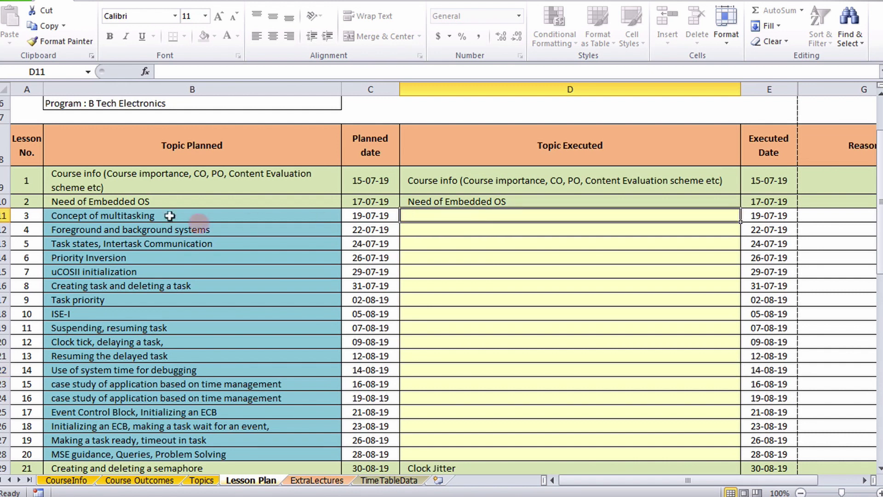
pyautogui.click(116, 217)
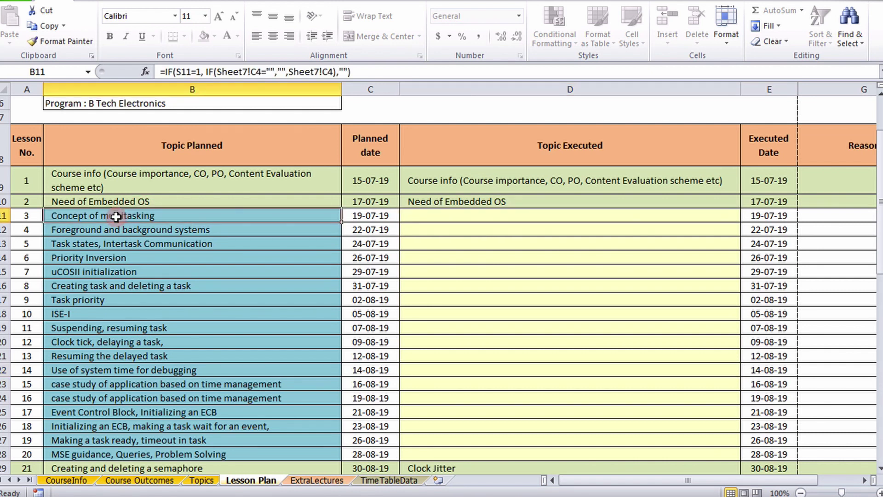
pyautogui.hotkey('ctrl', 'c')
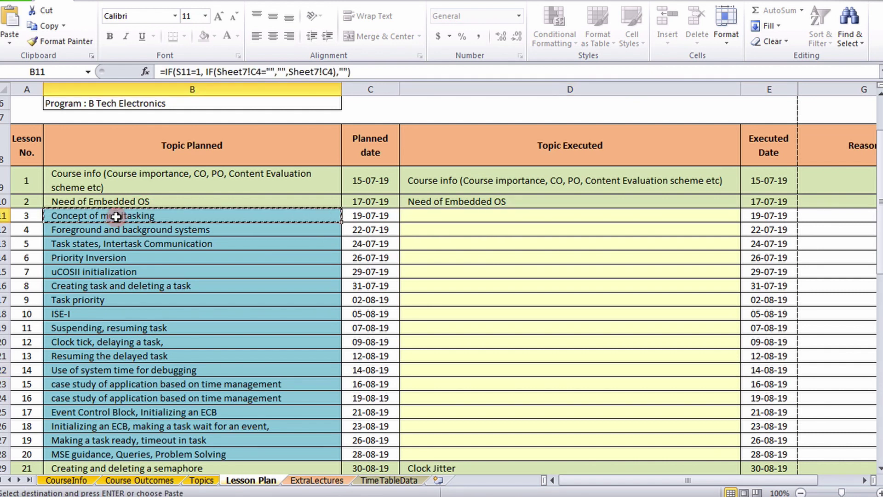
pyautogui.rightClick(455, 213)
pyautogui.click(508, 272)
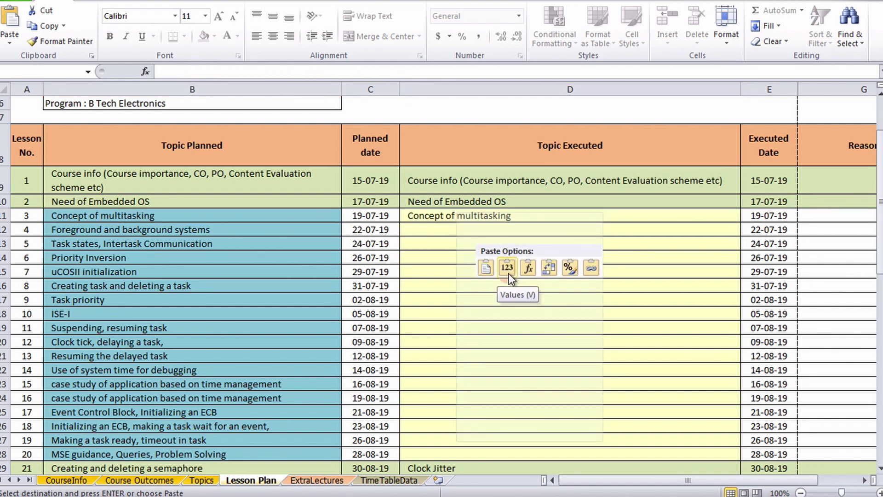
pyautogui.click(458, 256)
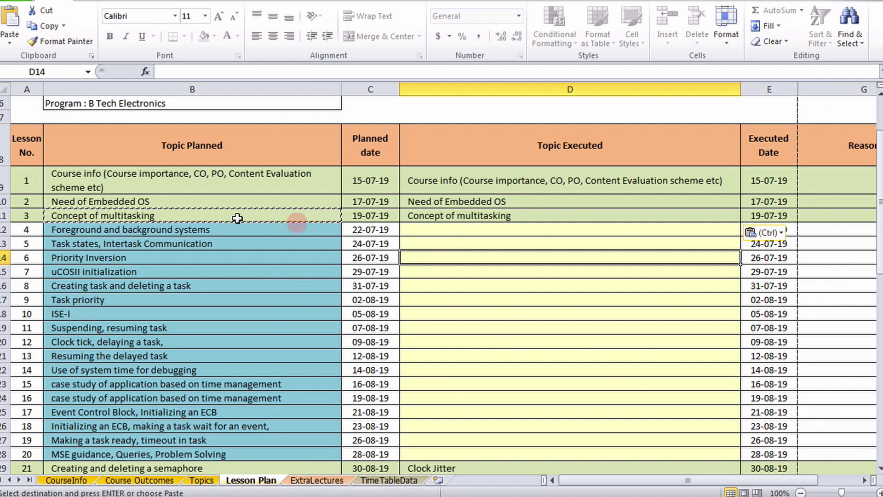
# Step: Enter "Different topic" as the executed topic for lesson 4
pyautogui.click(478, 232)
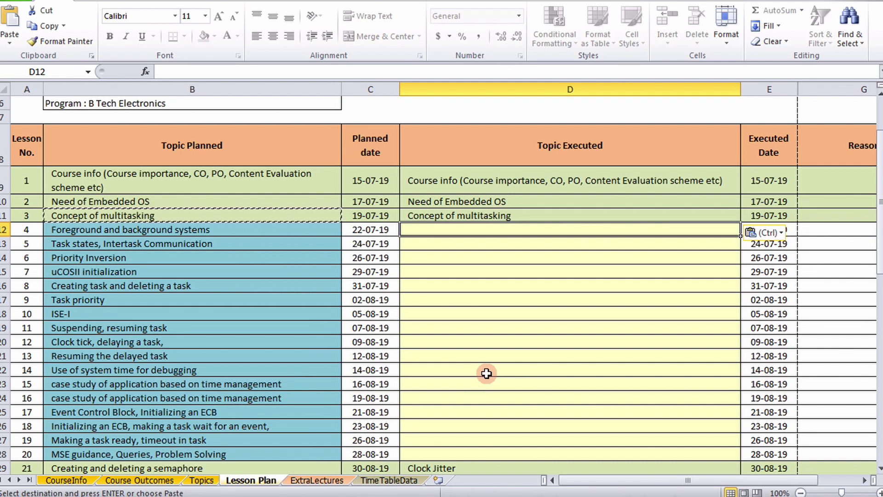
pyautogui.write('Dif')
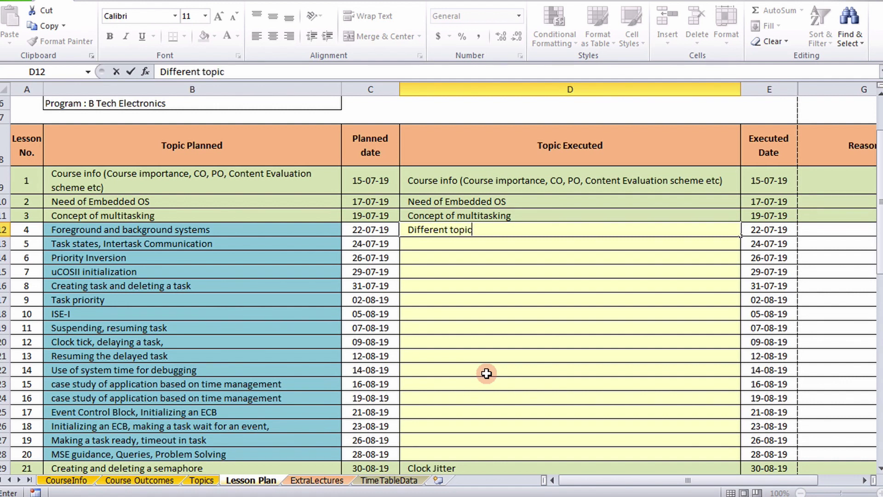
pyautogui.write('ferent topic')
pyautogui.click(487, 373)
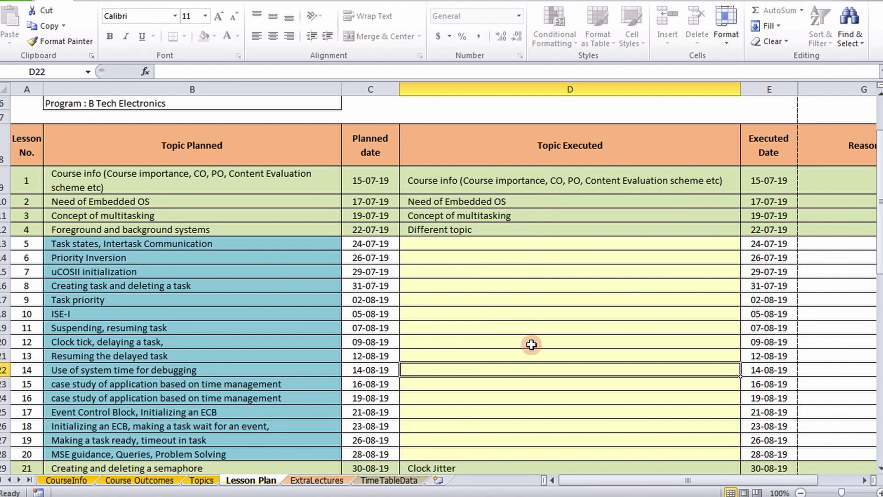
pyautogui.click(602, 298)
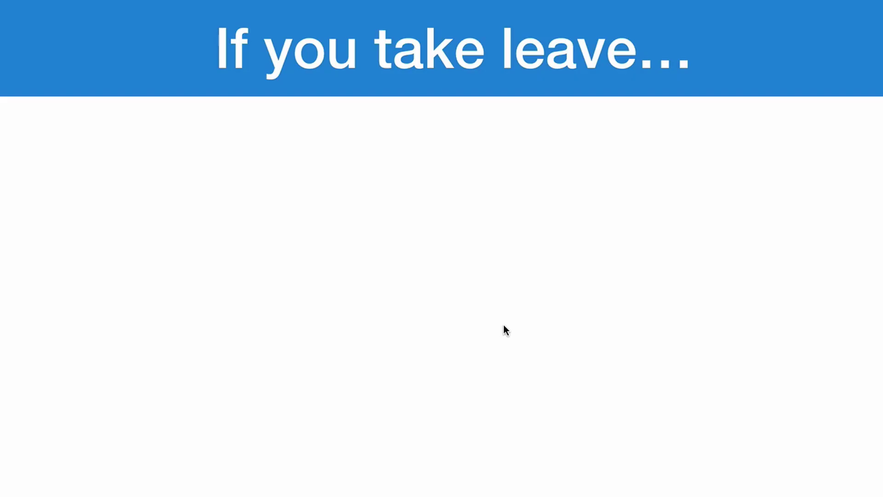
pyautogui.press('Right')
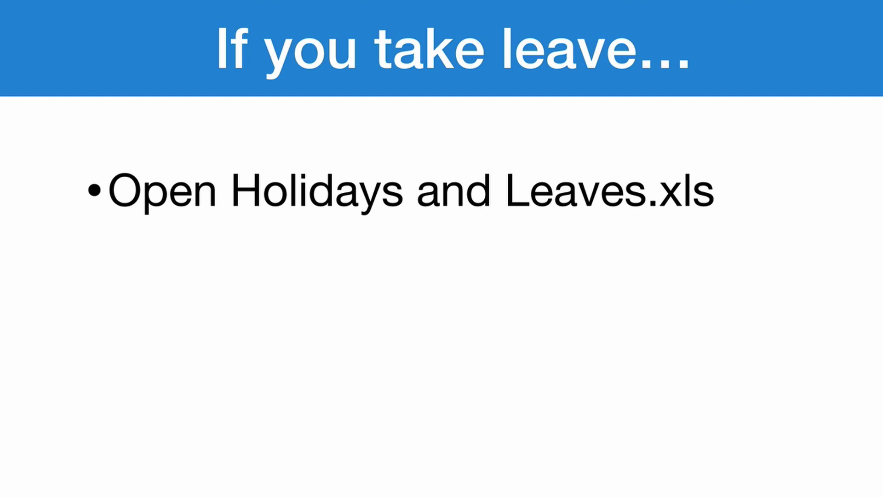
pyautogui.press('Right')
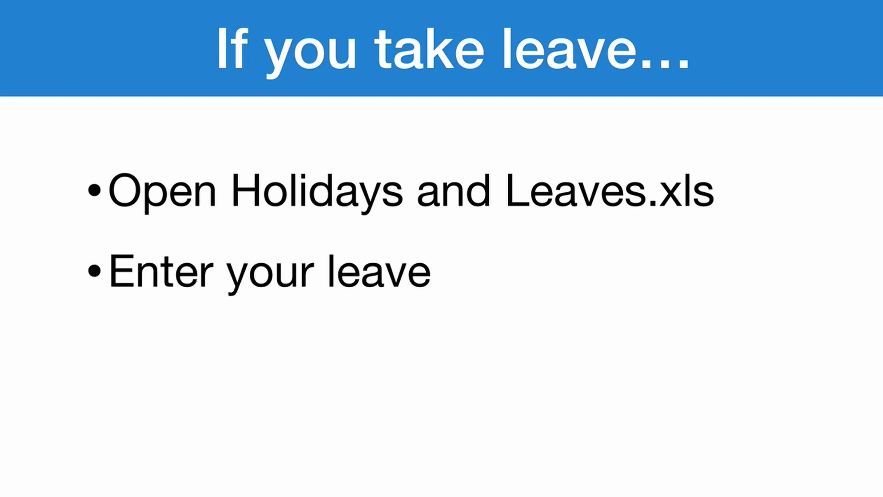
pyautogui.press('Right')
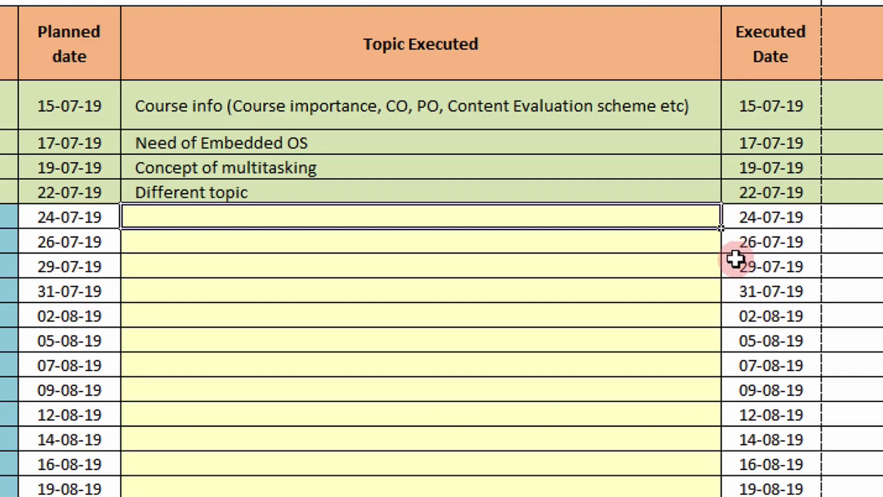
# Step: Switch to the Holidays and Leaves workbook and enter "Meeting at Delhi" as the reason for not taking class on 24-07-19
pyautogui.click(749, 221)
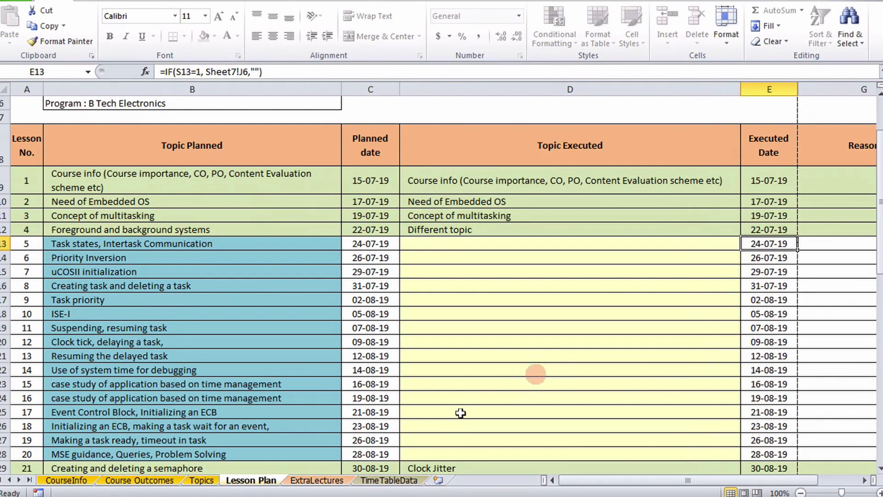
pyautogui.moveTo(369, 495)
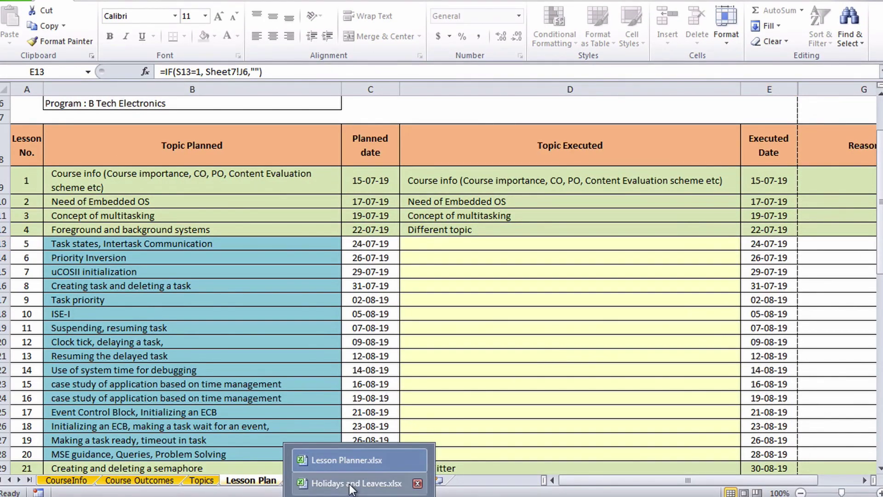
pyautogui.click(352, 481)
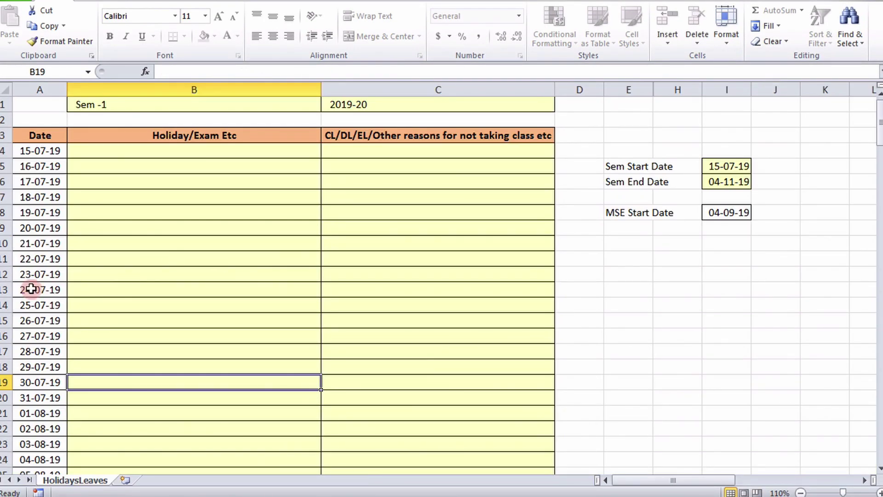
pyautogui.click(51, 288)
pyautogui.click(369, 287)
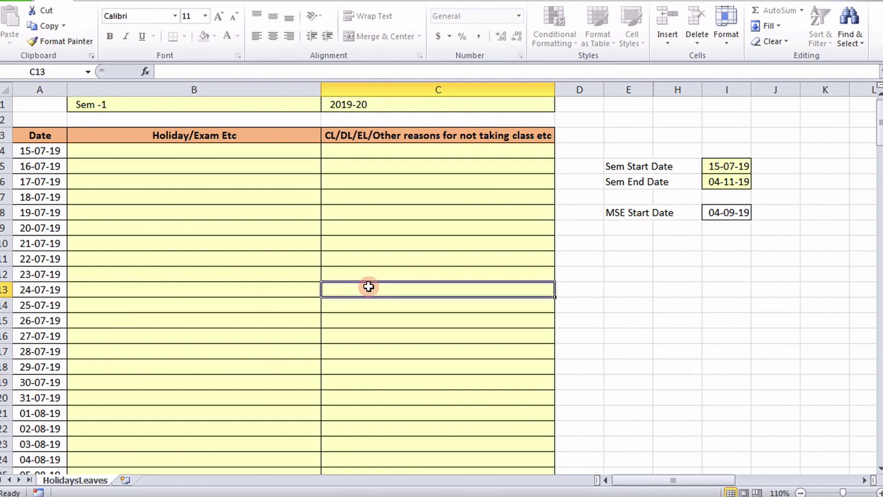
pyautogui.write('Le')
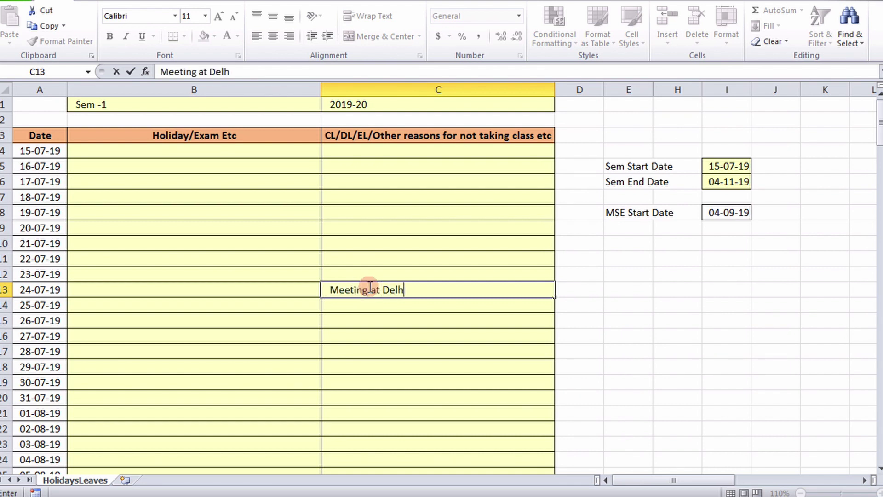
pyautogui.click(447, 306)
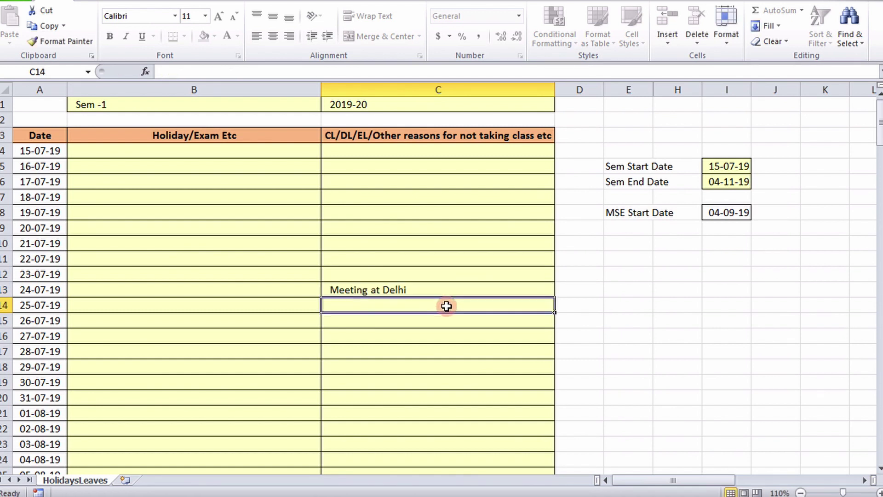
pyautogui.click(389, 291)
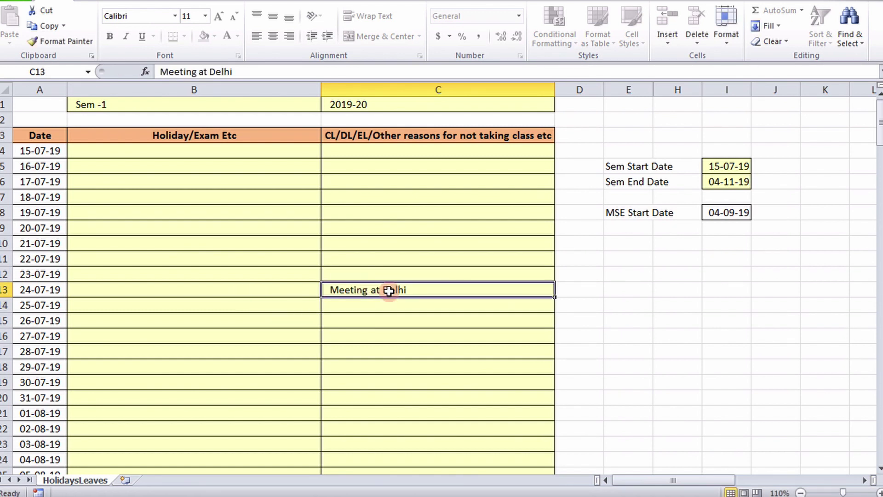
# Step: Switch to the Lesson Planner workbook and compare lesson 5's planned date, executed date and reason
pyautogui.click(355, 491)
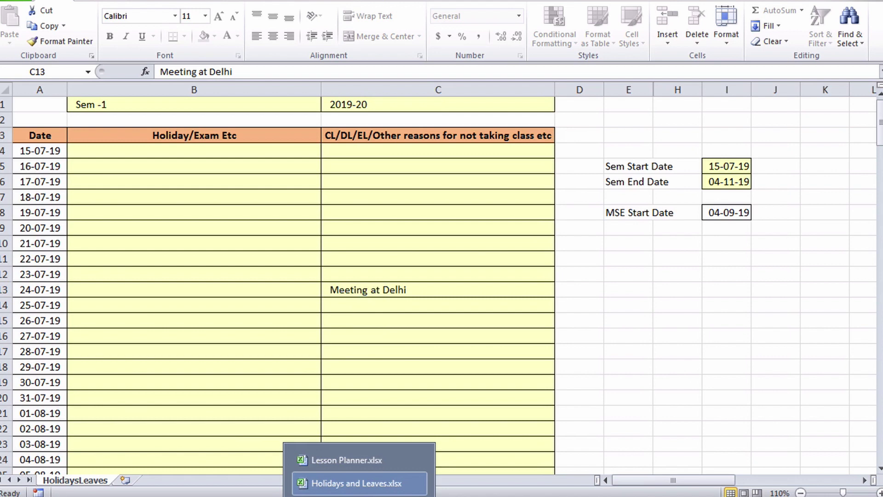
pyautogui.click(366, 456)
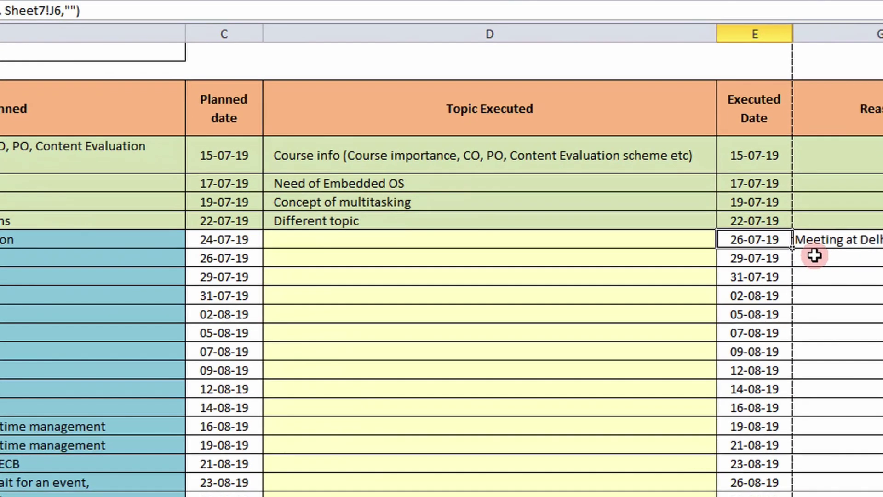
pyautogui.click(254, 236)
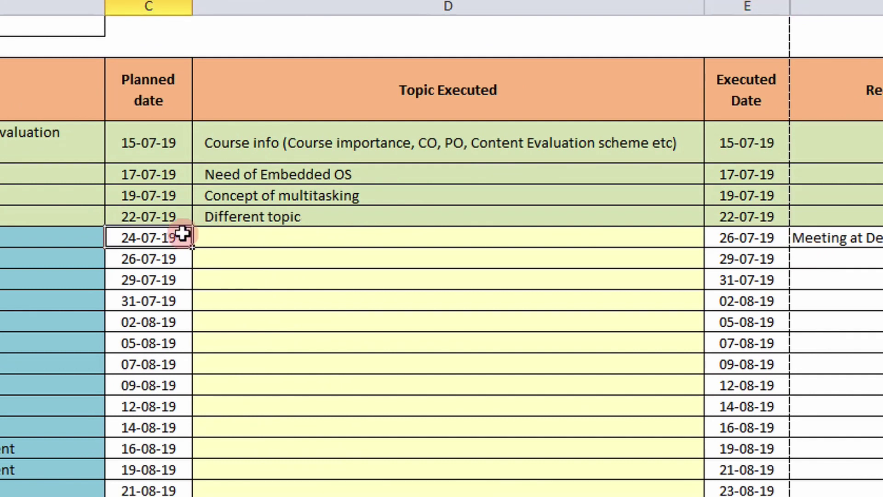
pyautogui.click(756, 237)
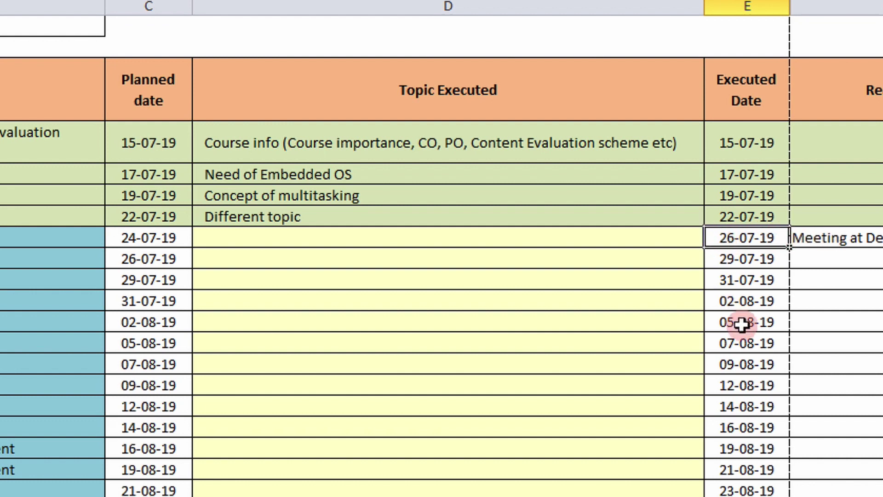
pyautogui.click(847, 238)
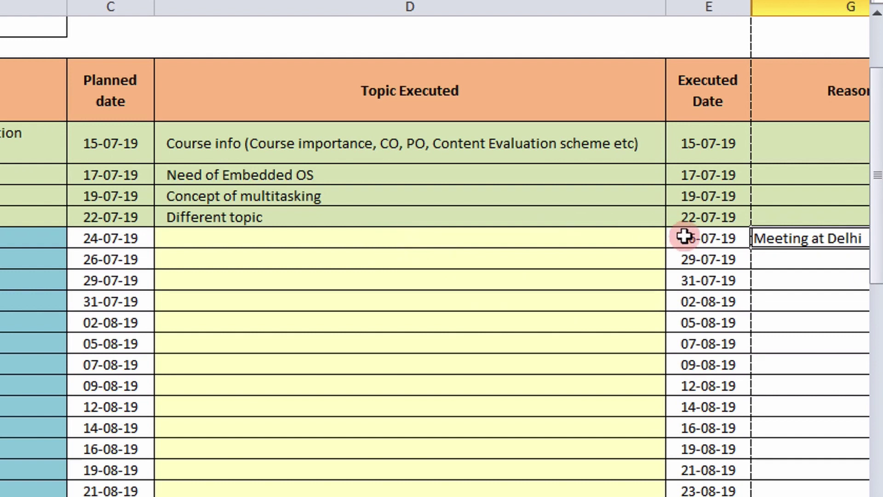
# Step: Copy lesson 5's planned topic, Task states, Intertask Communication, into its Topic Executed cell as values only
pyautogui.click(387, 238)
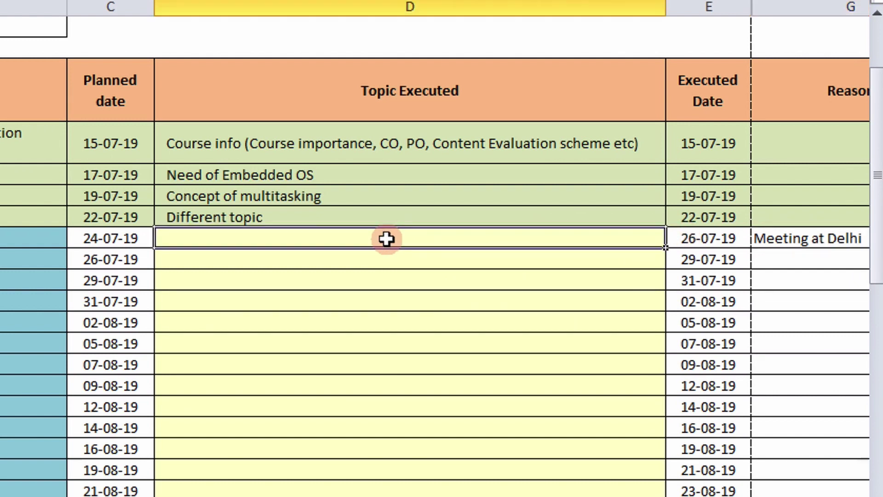
pyautogui.hscroll(-6, 40, 272)
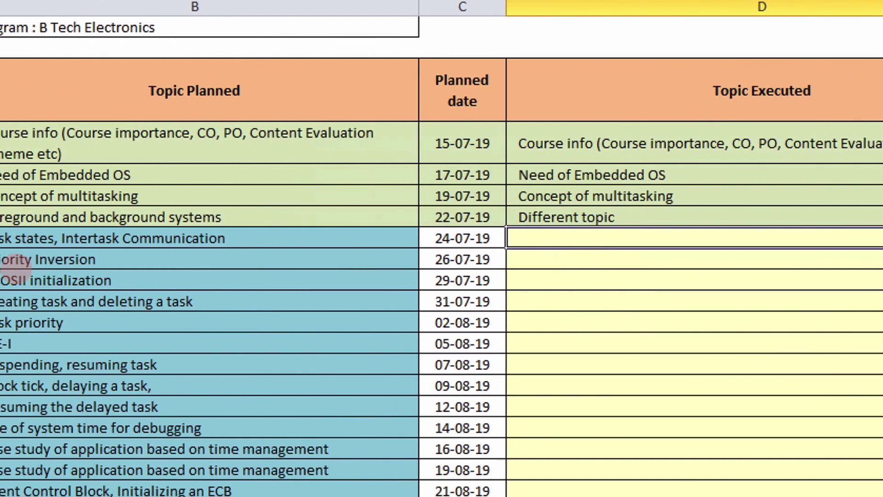
pyautogui.click(157, 236)
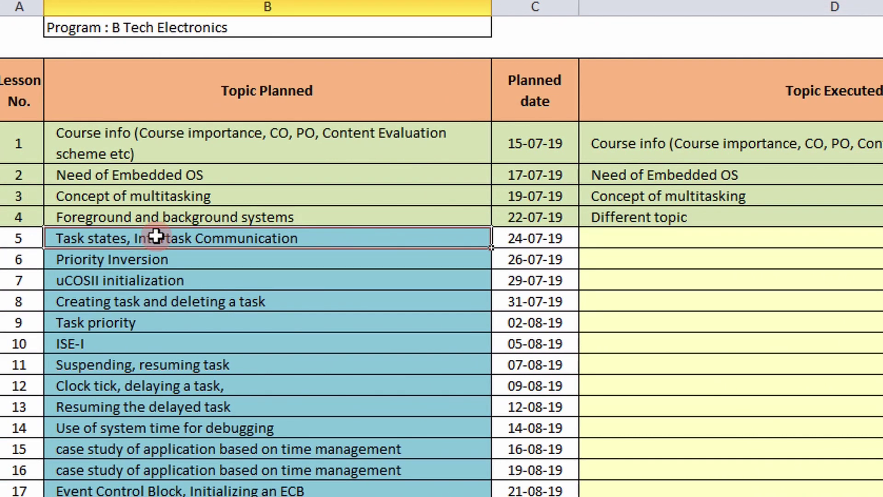
pyautogui.hotkey('ctrl', 'c')
pyautogui.rightClick(645, 239)
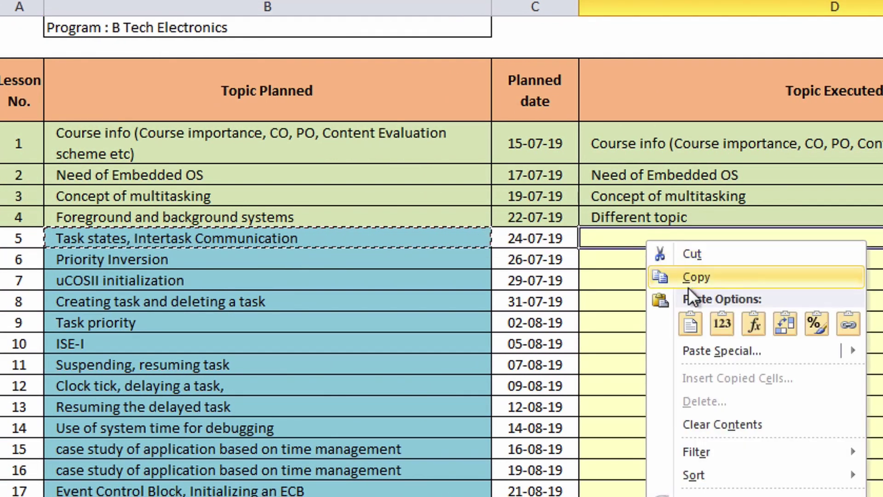
pyautogui.click(720, 325)
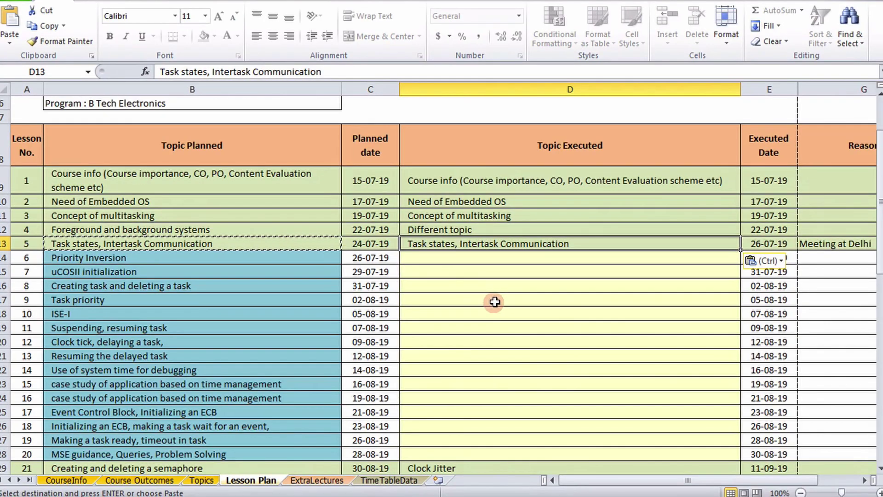
pyautogui.press('ctrl')
pyautogui.press('Escape')
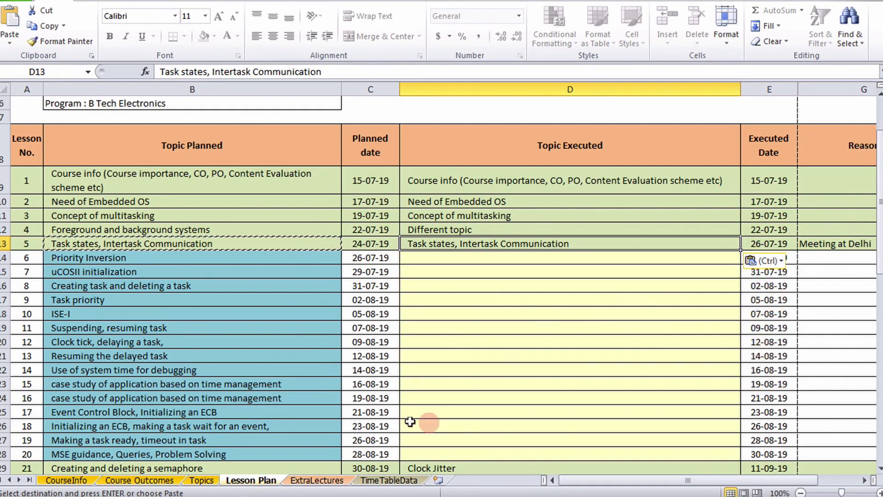
# Step: Return to the Holidays and Leaves workbook, review the 24-07-19 leave entry and save the workbook
pyautogui.click(341, 494)
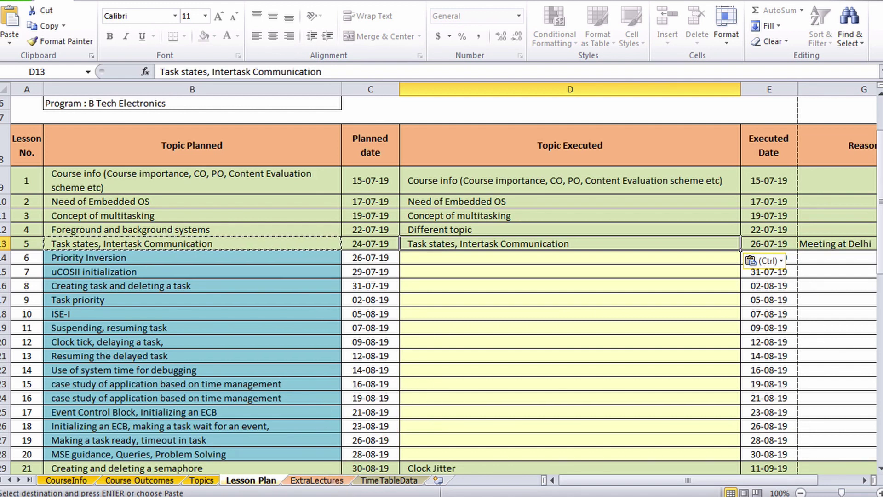
pyautogui.click(375, 483)
pyautogui.click(410, 290)
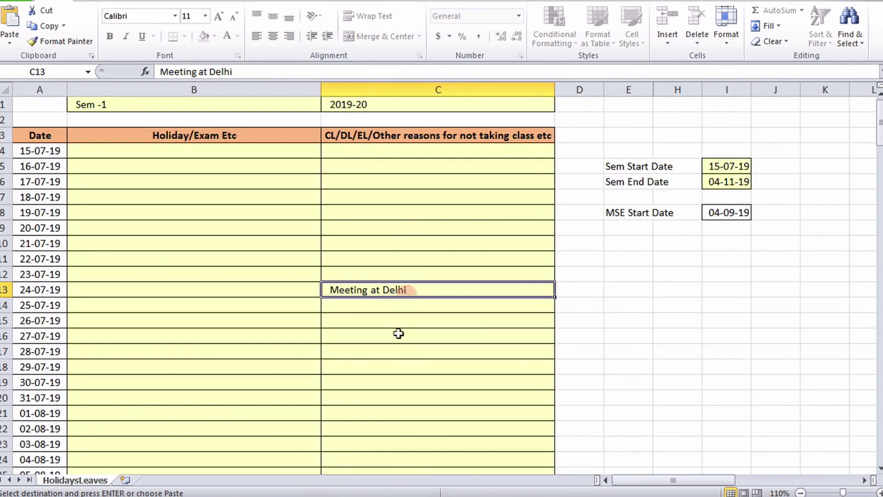
pyautogui.scroll(-3, 397, 339)
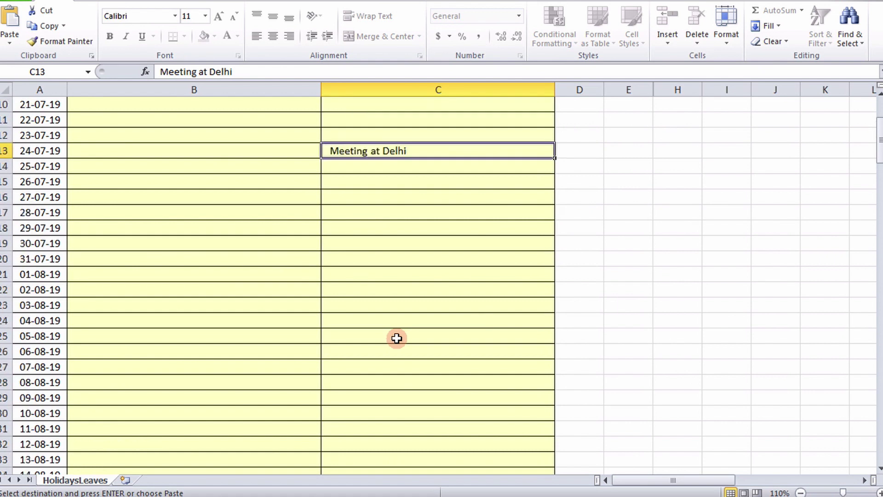
pyautogui.scroll(3, 397, 338)
pyautogui.hotkey('ctrl', 's')
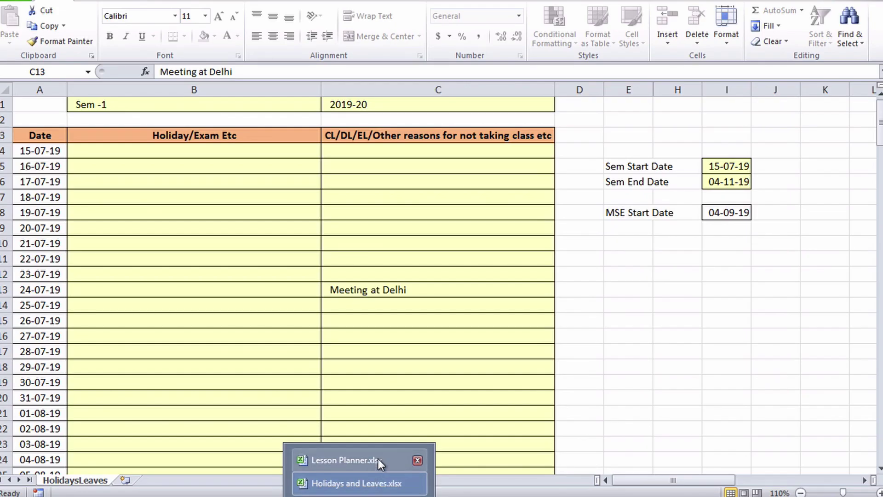
# Step: Switch to the Lesson Planner workbook, view the ExtraLectures sheet and check lesson 6's executed date in the Lesson Plan sheet
pyautogui.click(378, 459)
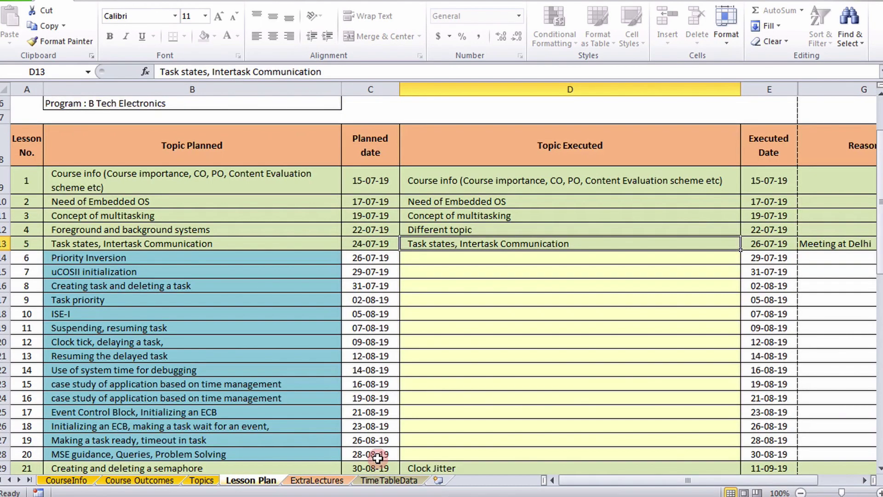
pyautogui.click(316, 481)
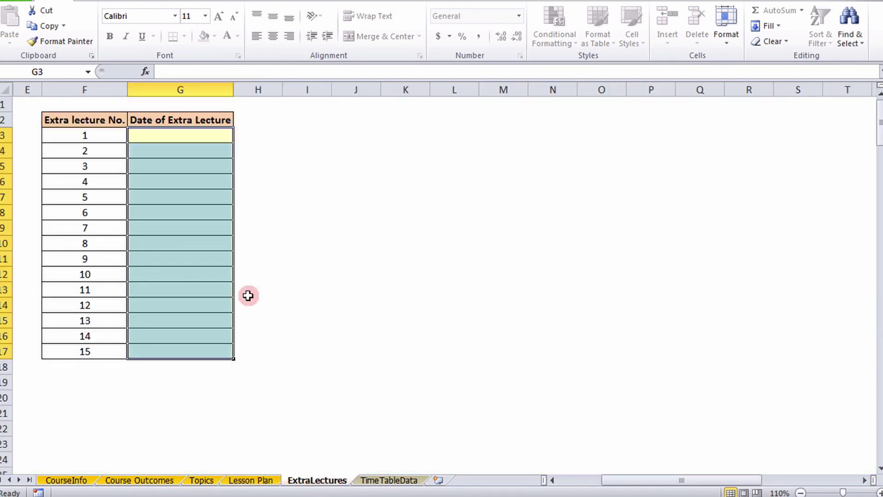
pyautogui.click(246, 481)
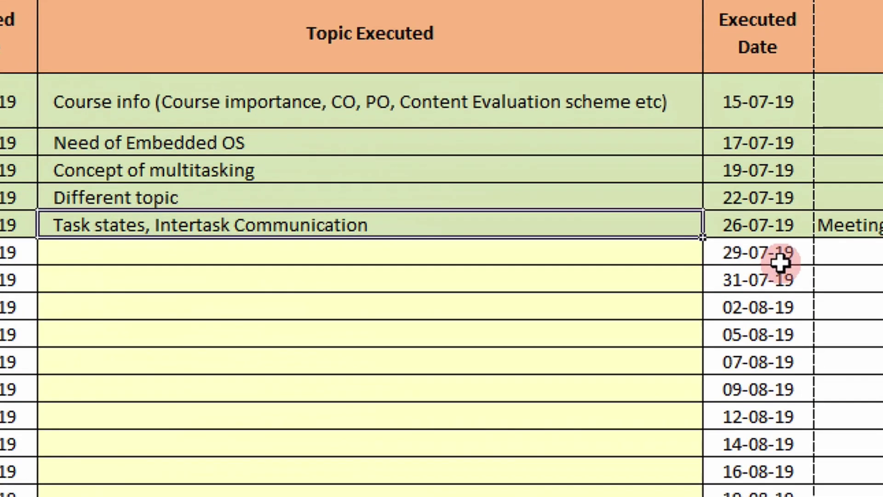
pyautogui.click(746, 250)
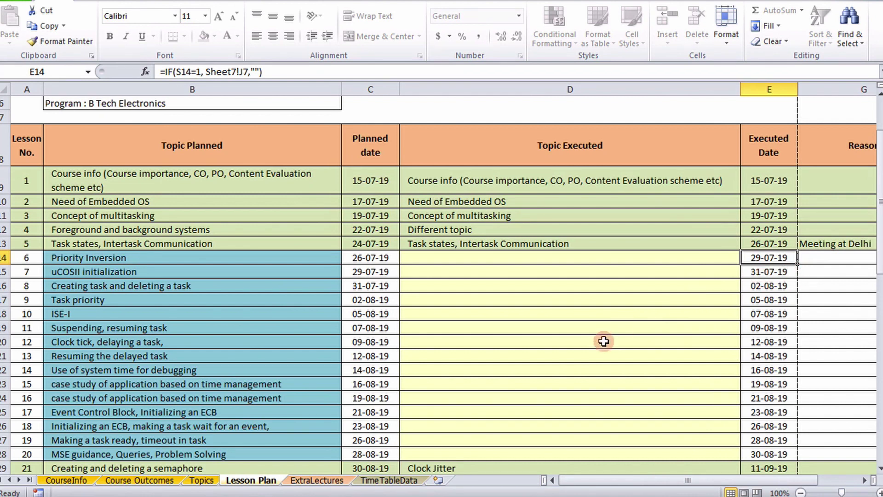
# Step: Enter 29-07-19 as the date of extra lecture 1 in the ExtraLectures sheet
pyautogui.click(317, 481)
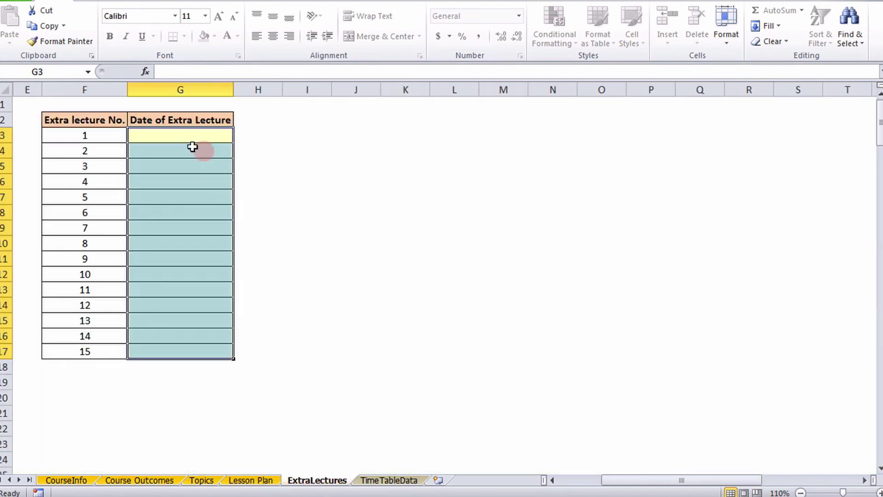
pyautogui.click(177, 141)
pyautogui.write('29')
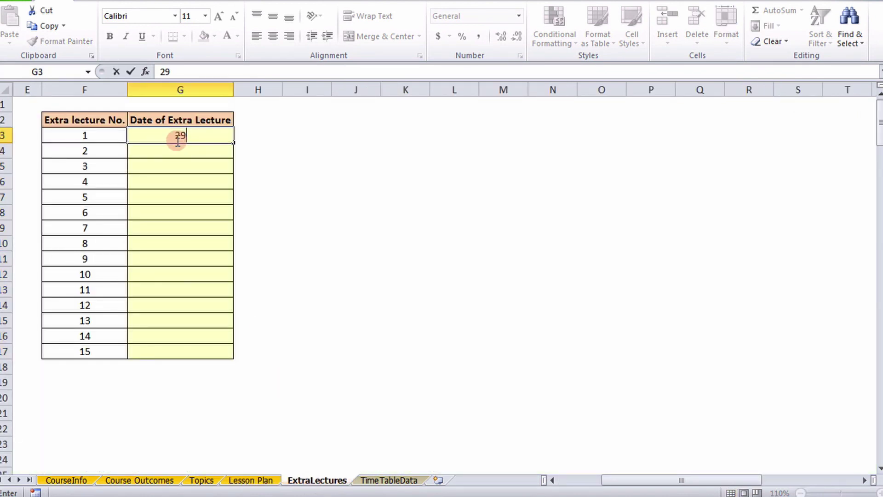
pyautogui.write('-07-19')
pyautogui.press('Return')
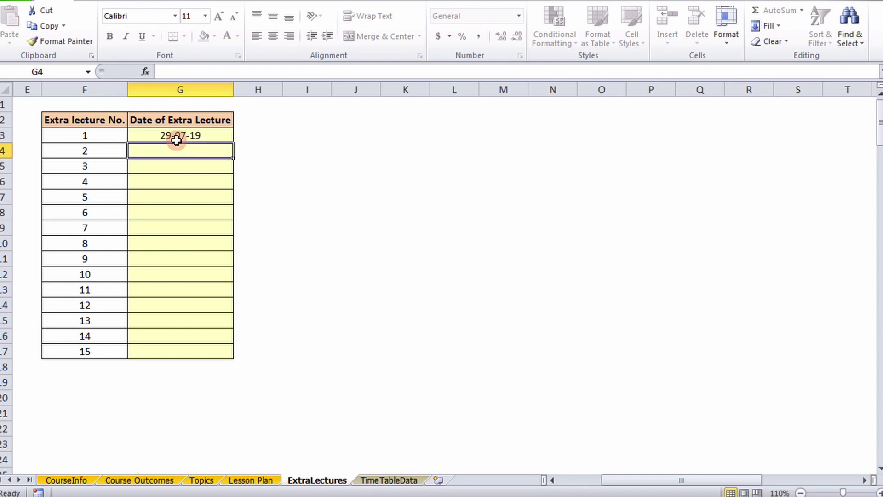
pyautogui.click(295, 192)
pyautogui.click(172, 131)
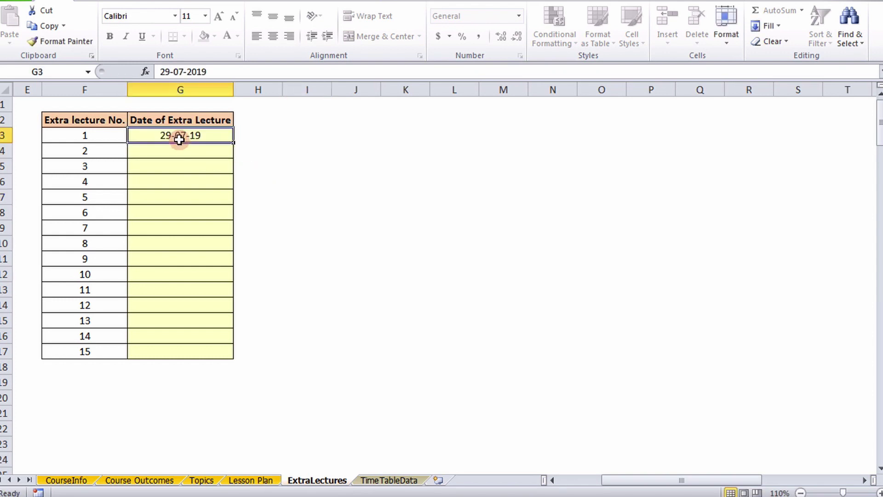
# Step: Return to the Lesson Plan sheet and check the executed dates of lessons 6 and 7
pyautogui.click(250, 480)
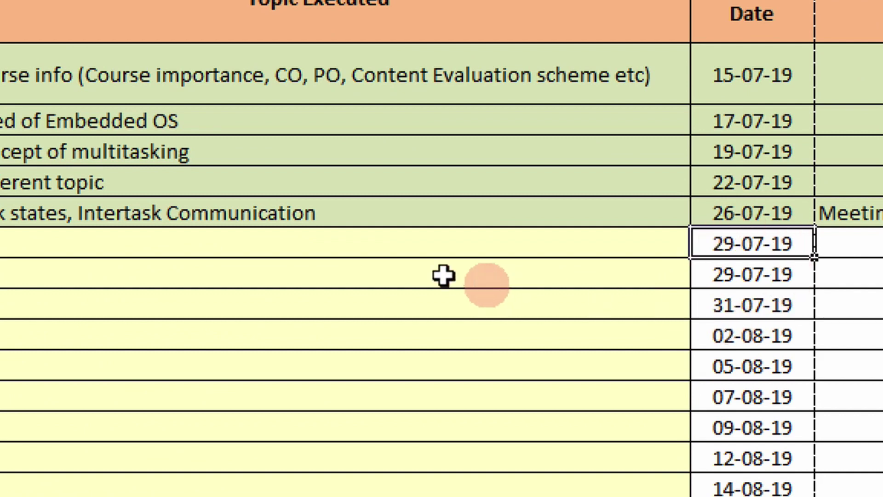
pyautogui.click(342, 239)
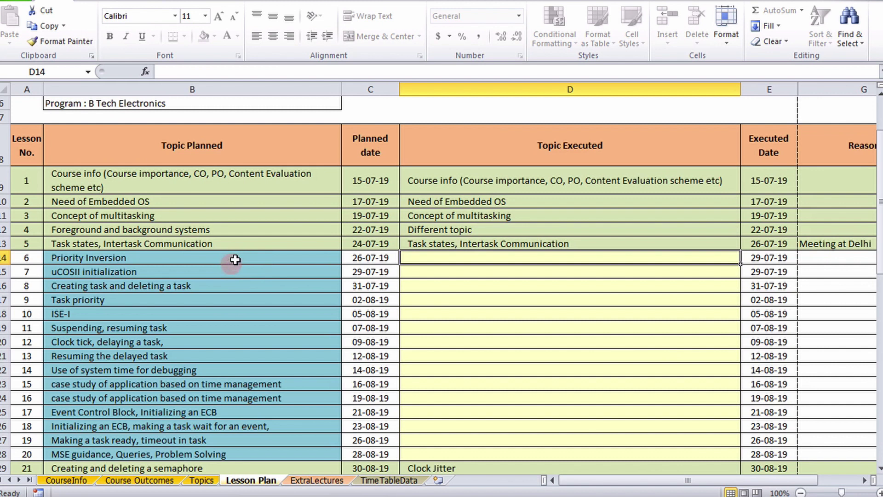
pyautogui.moveTo(245, 257); pyautogui.dragTo(245, 276)
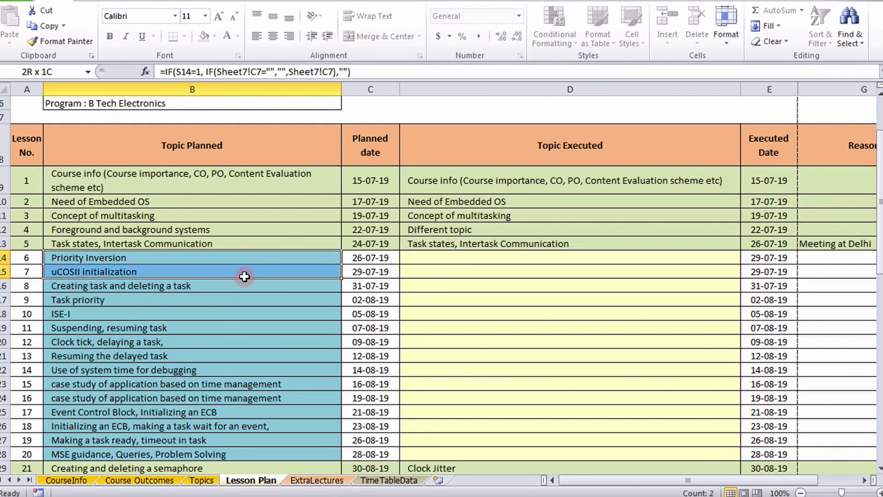
pyautogui.rightClick(451, 257)
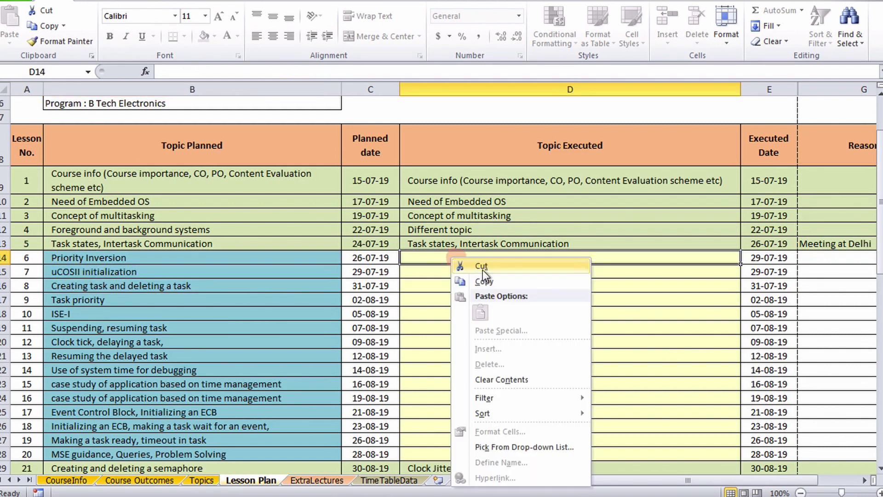
pyautogui.click(262, 258)
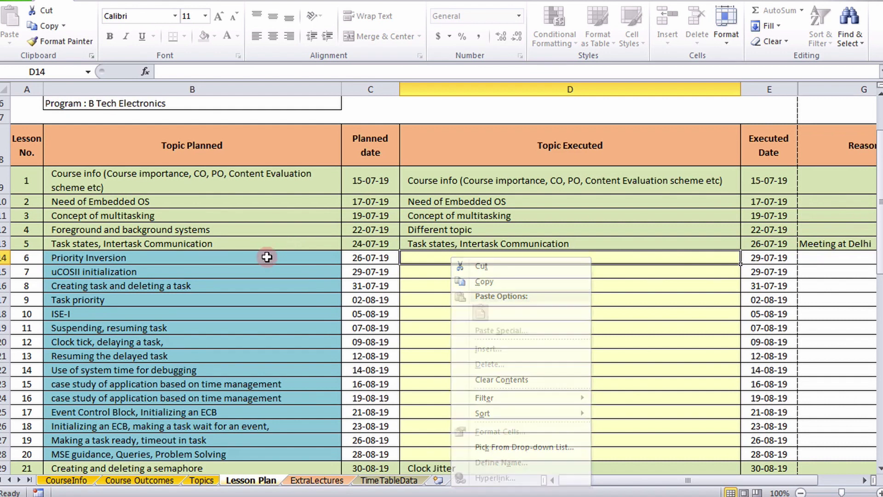
pyautogui.doubleClick(209, 256)
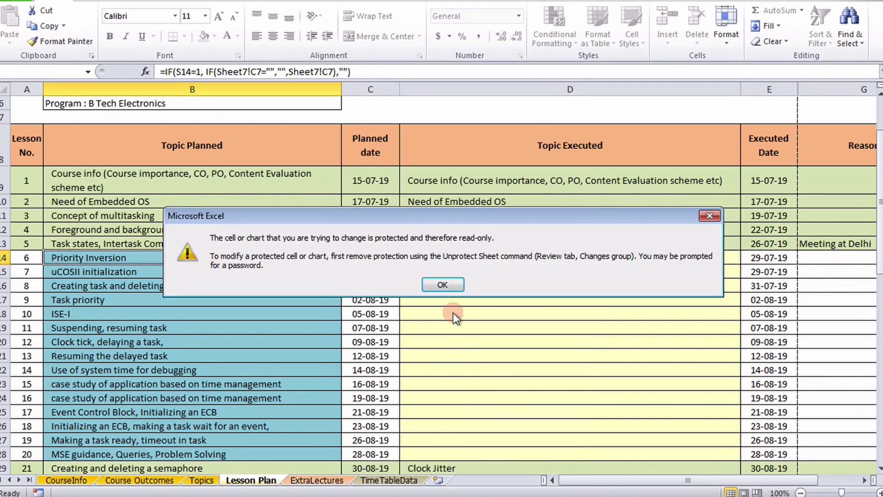
pyautogui.click(452, 284)
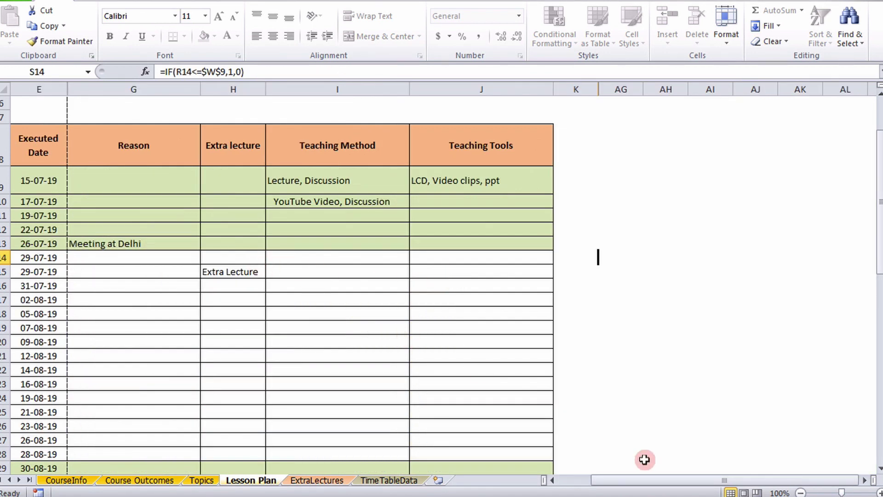
# Step: Copy the planned topics of lessons 6 and 7, Priority Inversion and uCOSII initialization, into their Topic Executed cells as values only
pyautogui.moveTo(658, 483); pyautogui.dragTo(546, 484)
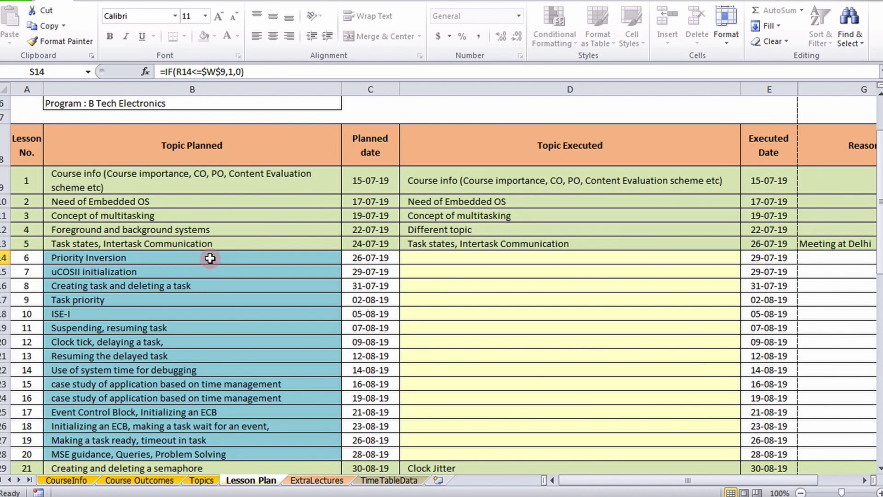
pyautogui.moveTo(207, 258); pyautogui.dragTo(207, 274)
pyautogui.hotkey('ctrl', 'c')
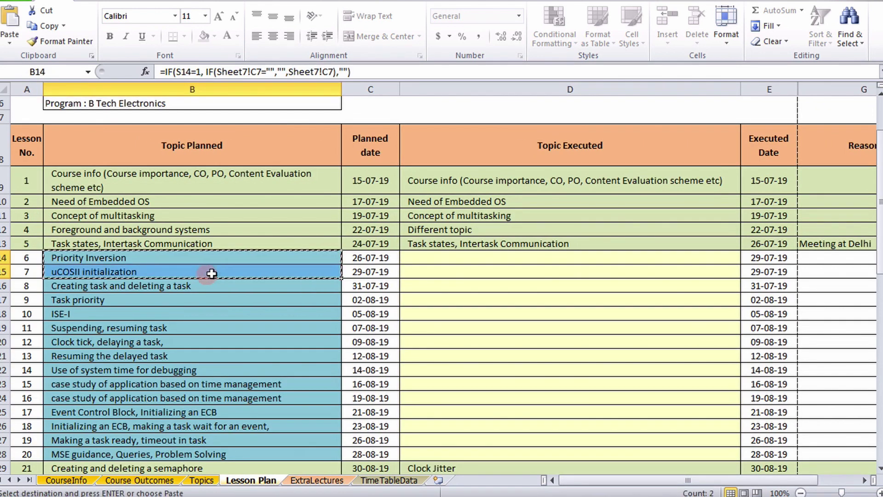
pyautogui.rightClick(446, 258)
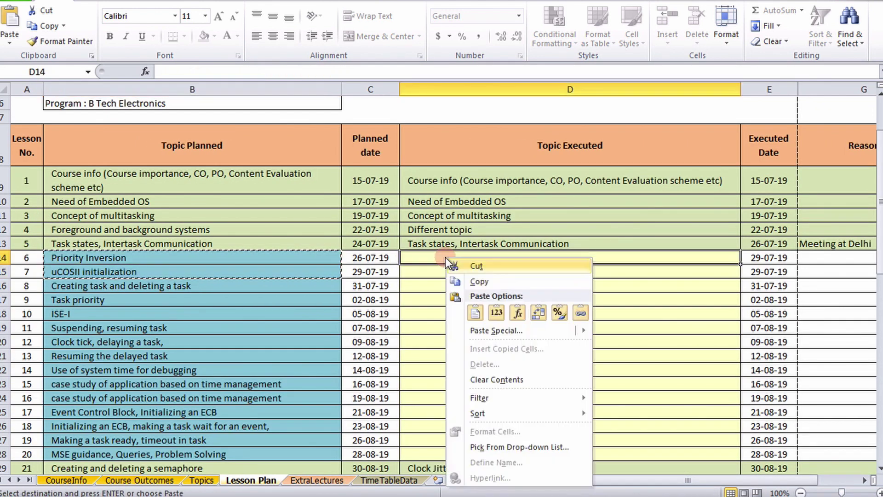
pyautogui.click(496, 313)
pyautogui.click(542, 324)
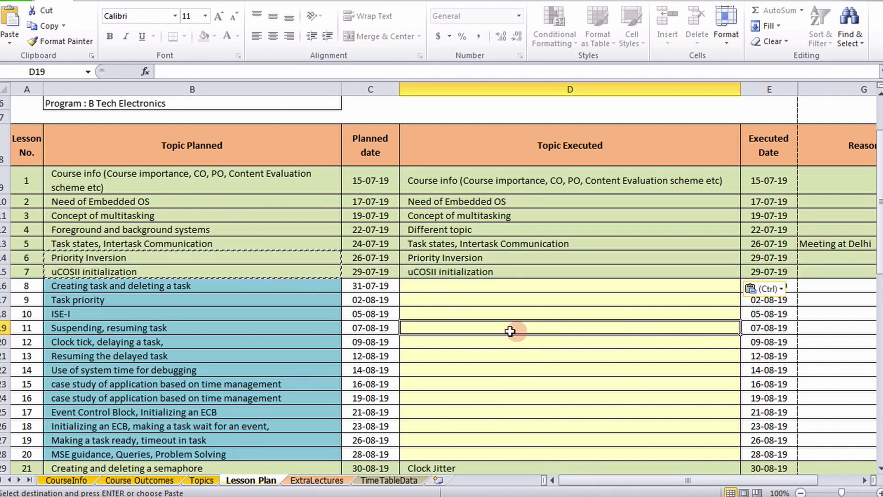
pyautogui.click(493, 285)
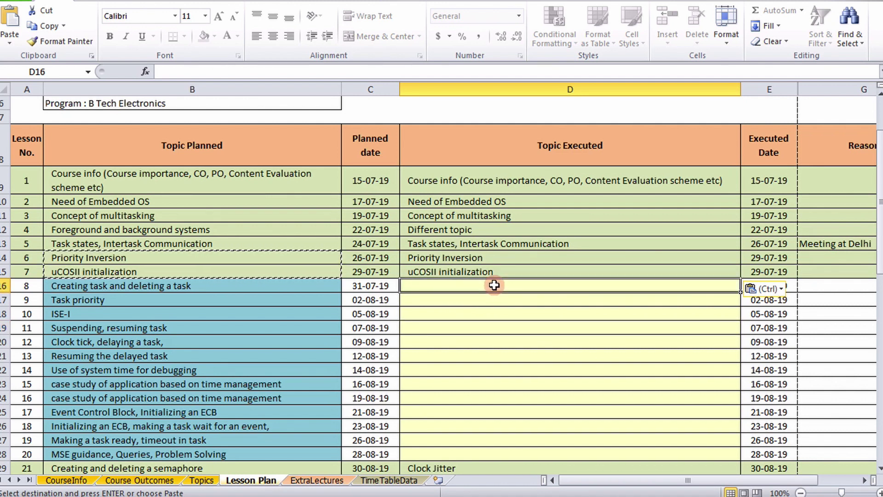
pyautogui.click(672, 338)
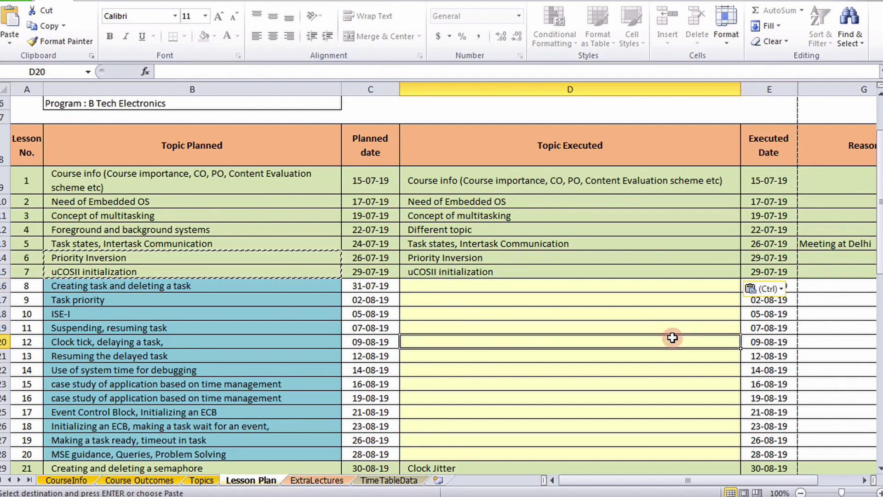
pyautogui.press('Escape')
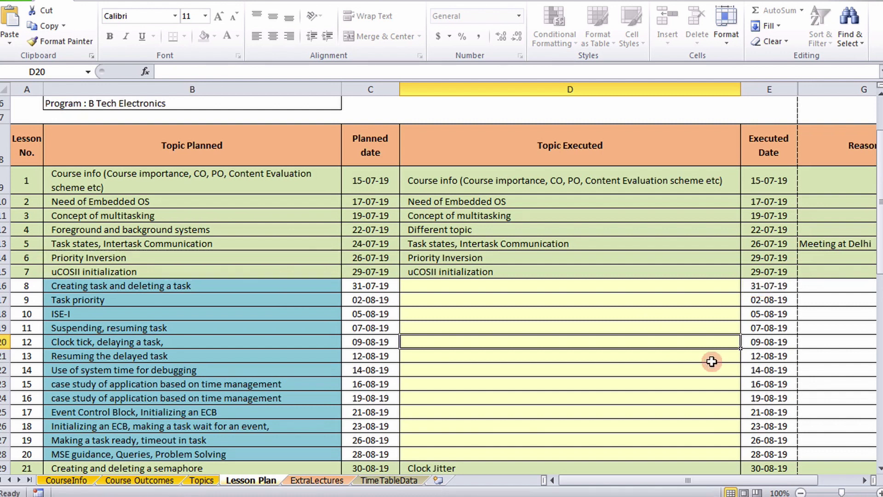
# Step: Switch to the Holidays and Leaves workbook and enter Leave as the reason for not taking class on 26-07-19
pyautogui.click(334, 480)
pyautogui.click(261, 481)
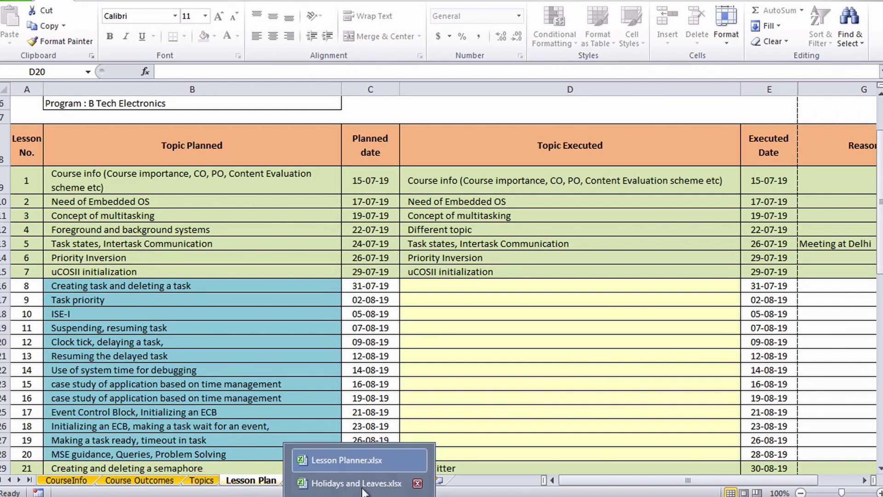
pyautogui.click(363, 482)
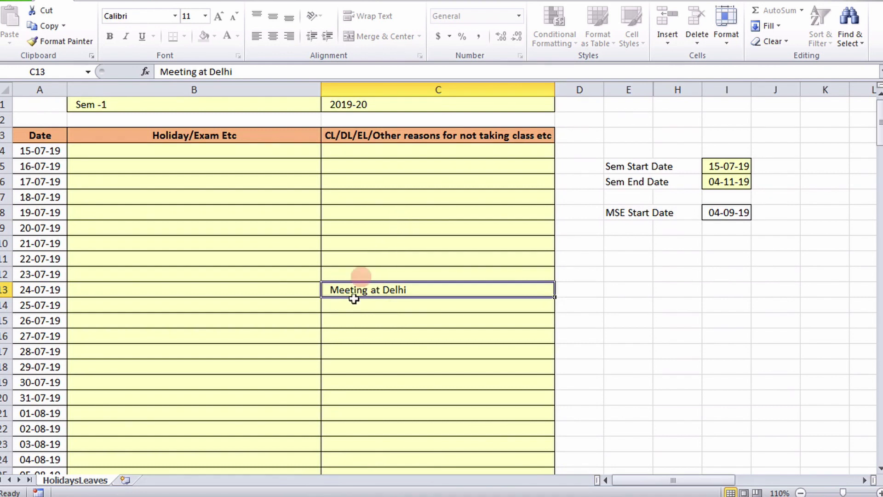
pyautogui.click(399, 305)
pyautogui.click(392, 320)
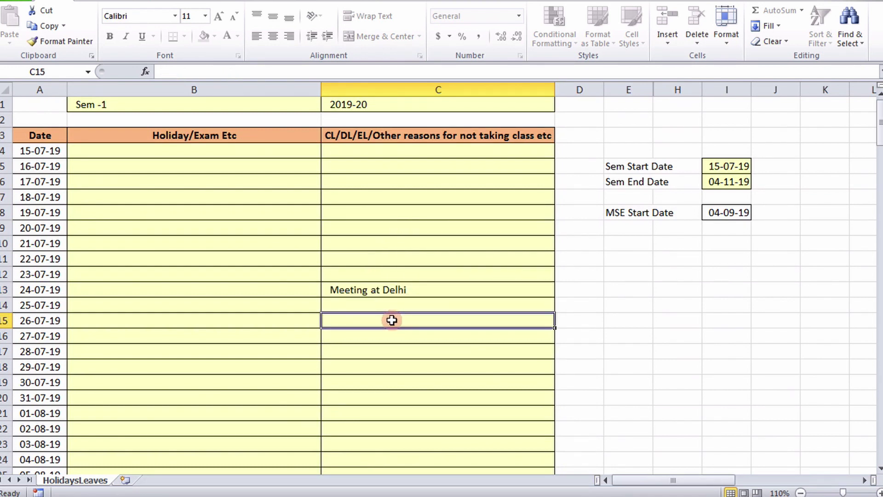
pyautogui.write('CL')
pyautogui.press('BackSpace')
pyautogui.press('BackSpace')
pyautogui.write('Leave')
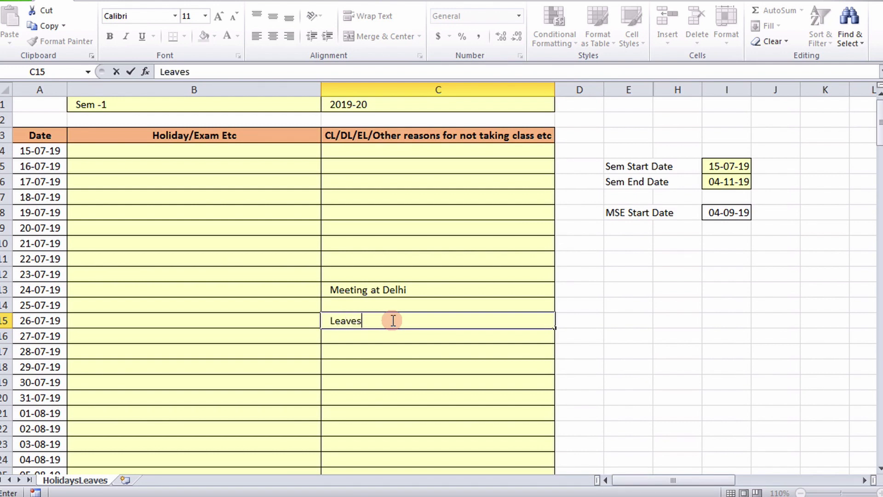
pyautogui.press('Return')
# Step: Copy the 26-07-19 Leave entry down the reasons column through 10-08-19
pyautogui.click(410, 319)
pyautogui.hotkey('ctrl', 'c')
pyautogui.moveTo(410, 320); pyautogui.dragTo(412, 335)
pyautogui.hotkey('ctrl', 'v')
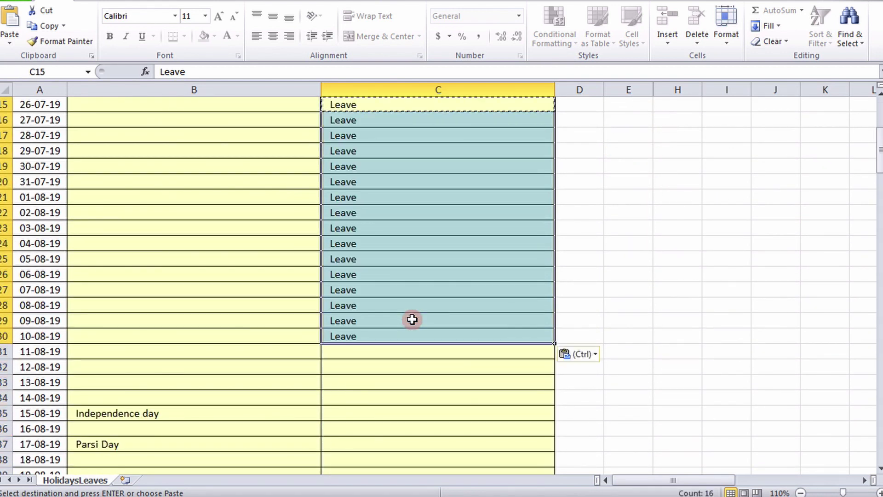
pyautogui.click(408, 371)
pyautogui.press('Escape')
# Step: Switch to the Lesson Planner workbook and review the Lesson Plan sheet's executed dates through lesson 39
pyautogui.click(335, 491)
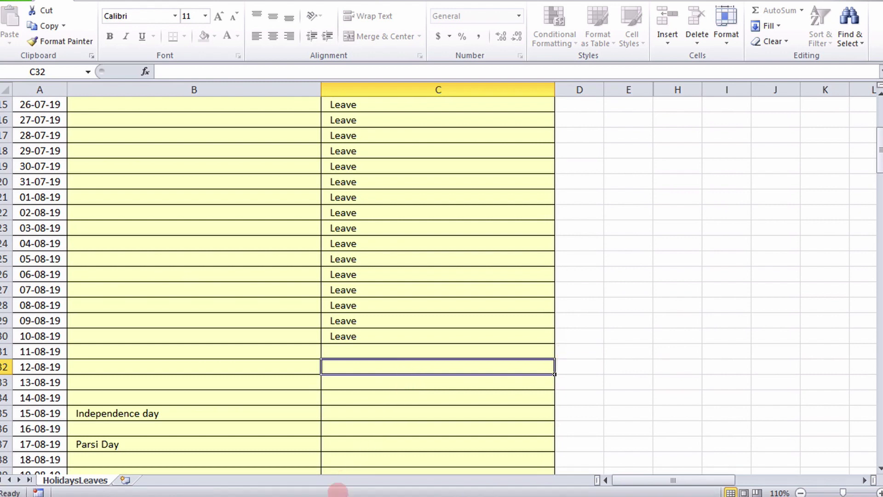
pyautogui.click(387, 459)
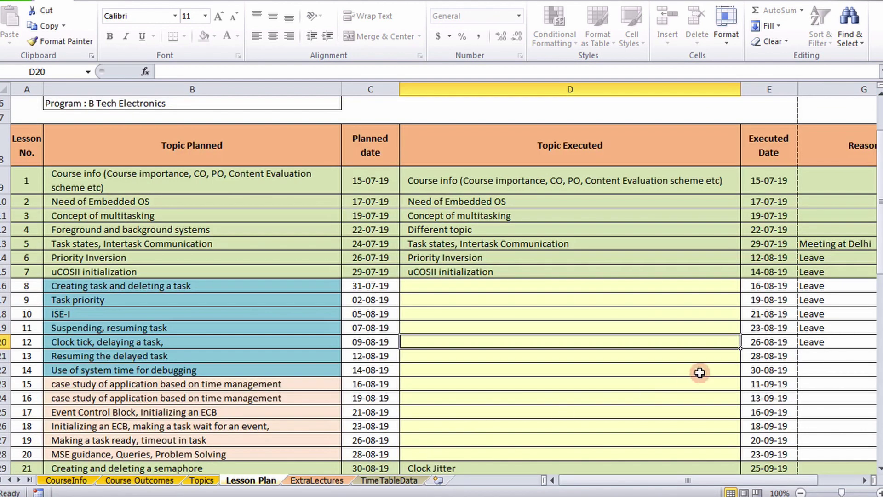
pyautogui.moveTo(880, 267); pyautogui.dragTo(880, 422)
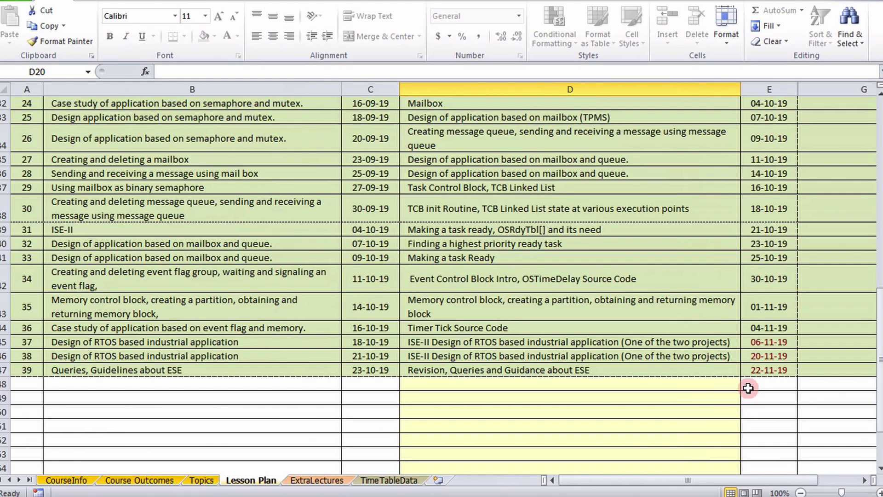
# Step: Check the extra lectures needed in the CourseInfo sheet, view the ExtraLectures sheet, and return to the first lessons in the Lesson Plan sheet
pyautogui.click(66, 480)
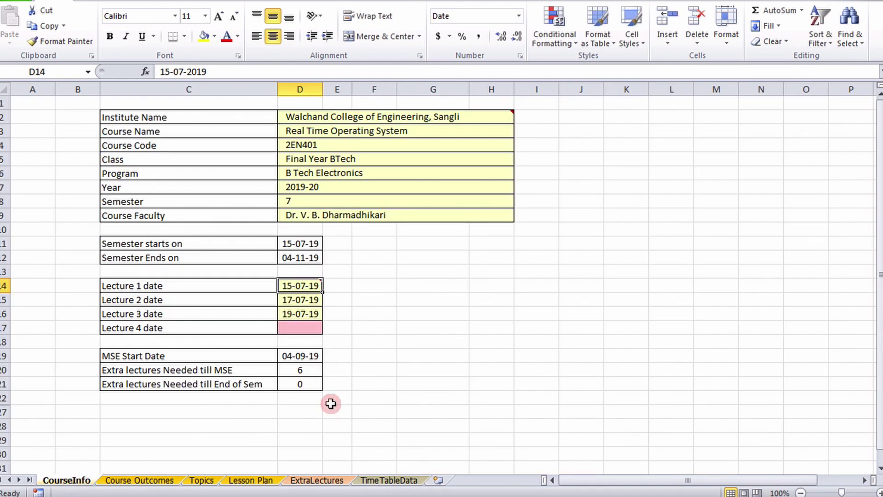
pyautogui.click(317, 480)
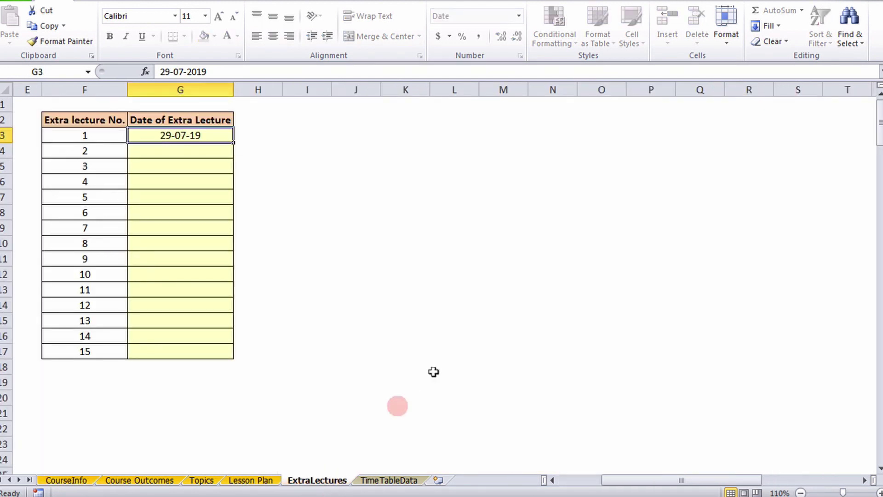
pyautogui.click(254, 480)
pyautogui.scroll(10, 501, 364)
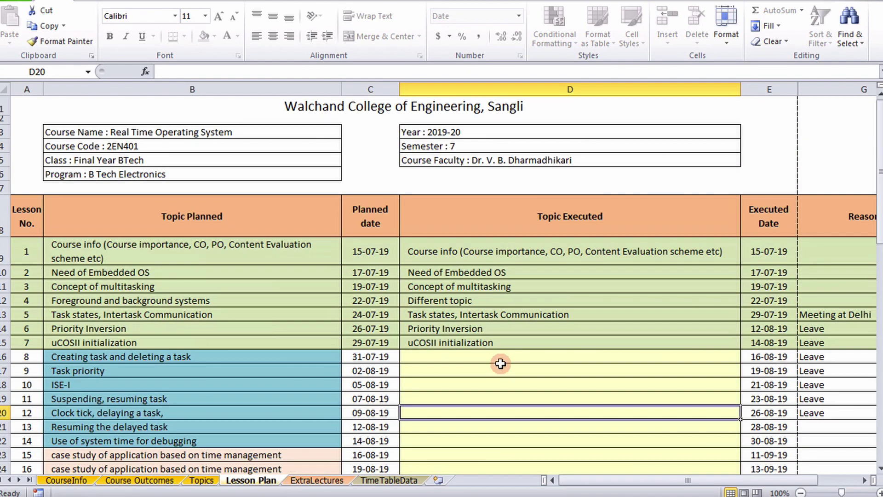
pyautogui.scroll(-2, 501, 364)
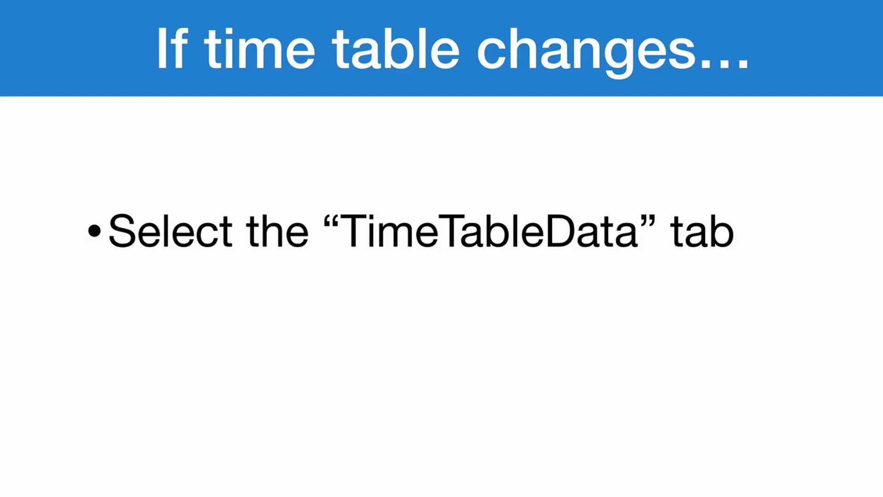
pyautogui.press('Right')
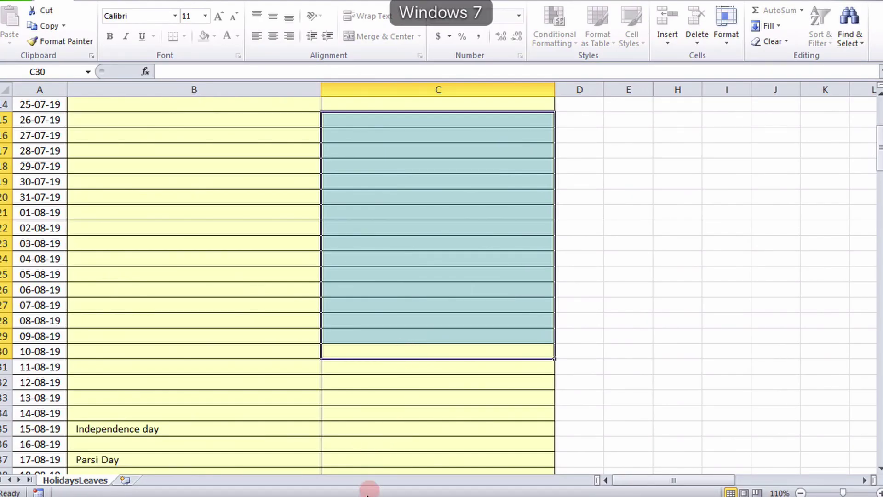
# Step: Switch from the Holidays and Leaves workbook to the Lesson Planner workbook and show its TimeTableData sheet
pyautogui.click(368, 494)
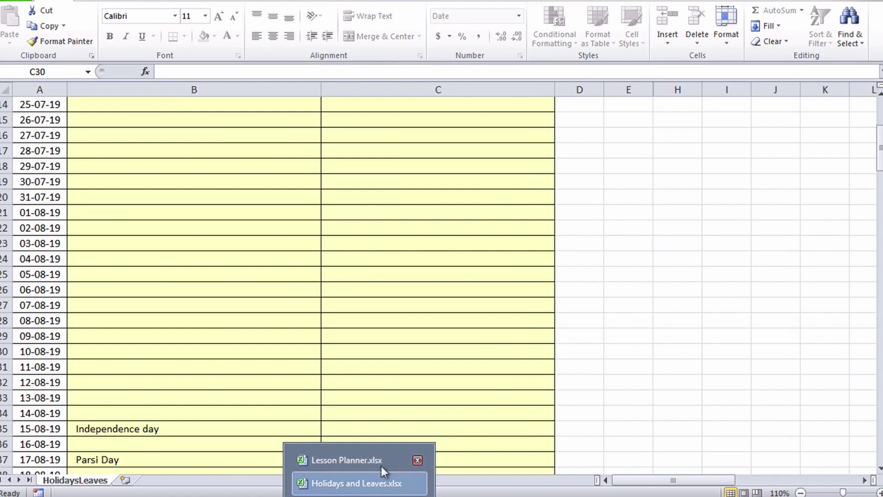
pyautogui.click(384, 462)
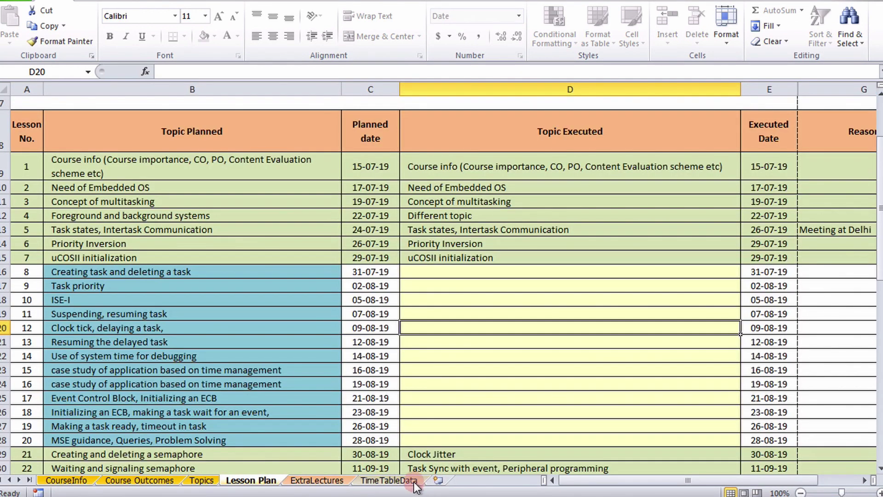
pyautogui.click(414, 481)
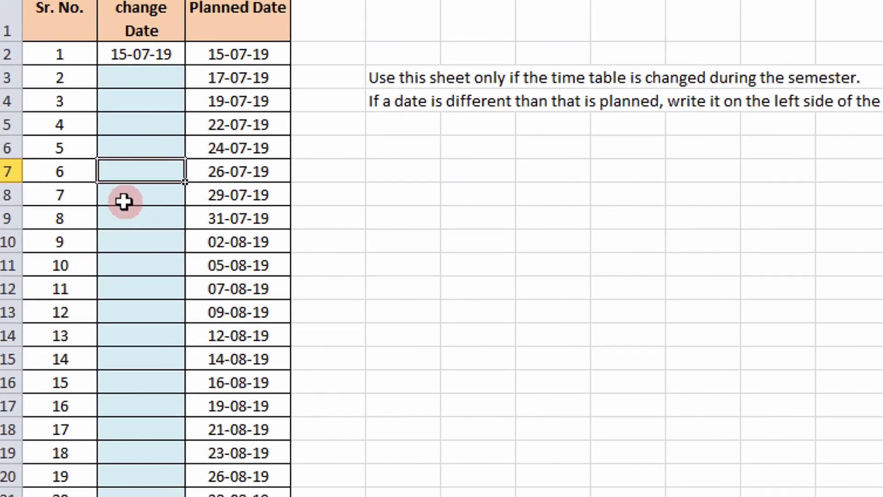
# Step: Enter 3-8 as the change date for Sr. No. 9 in the TimeTableData sheet
pyautogui.click(124, 201)
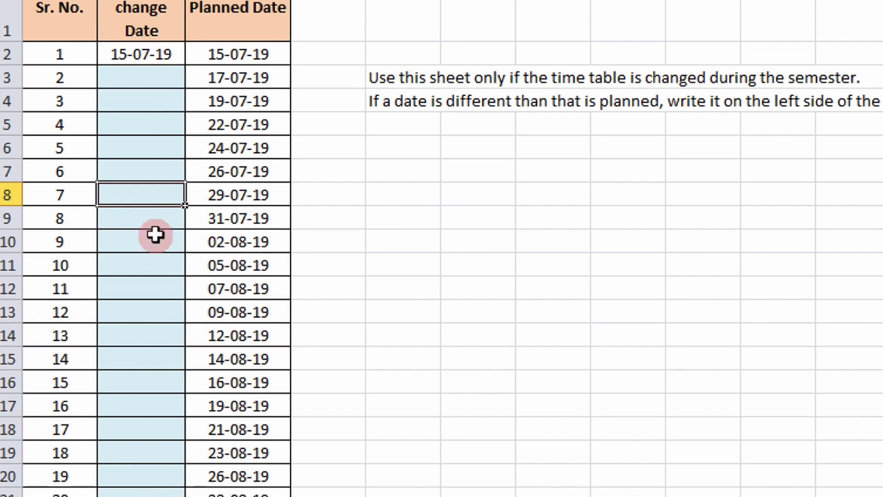
pyautogui.click(146, 245)
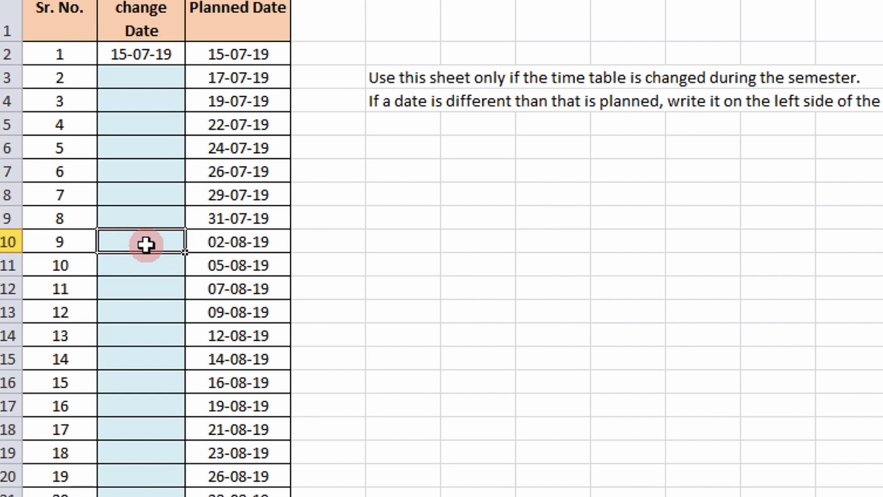
pyautogui.press('Right')
pyautogui.press('Left')
pyautogui.write('3')
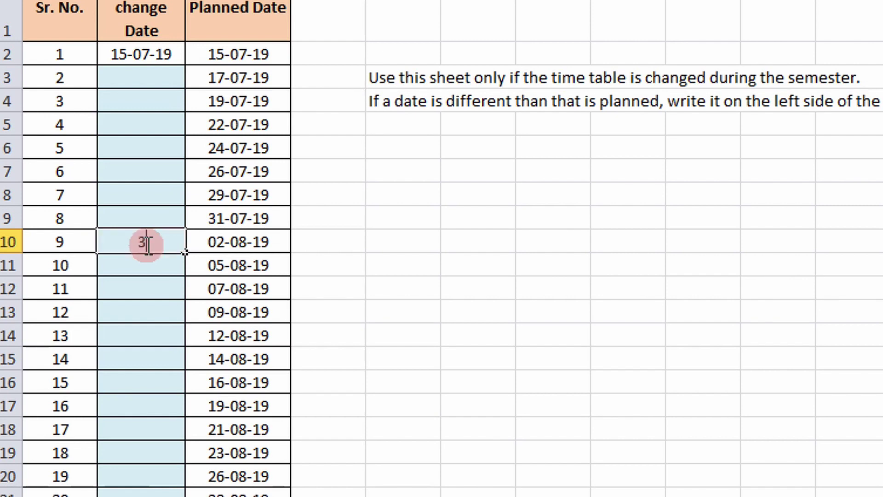
pyautogui.write('-8')
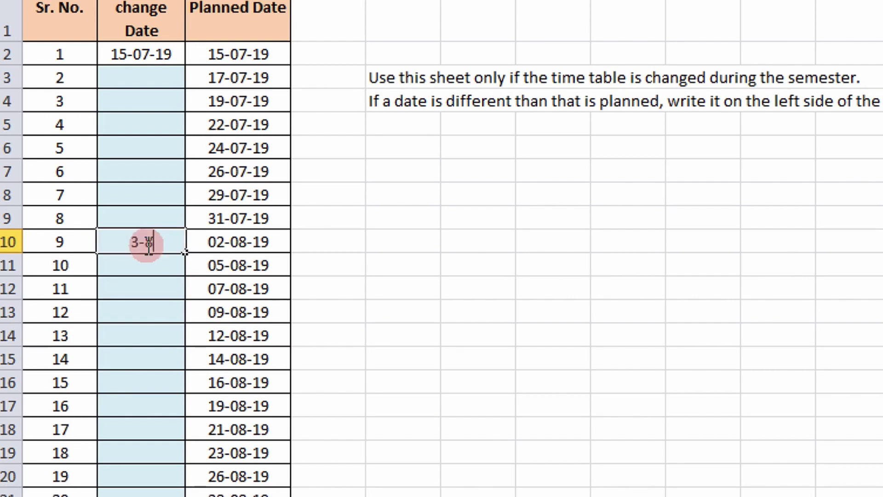
pyautogui.press('Return')
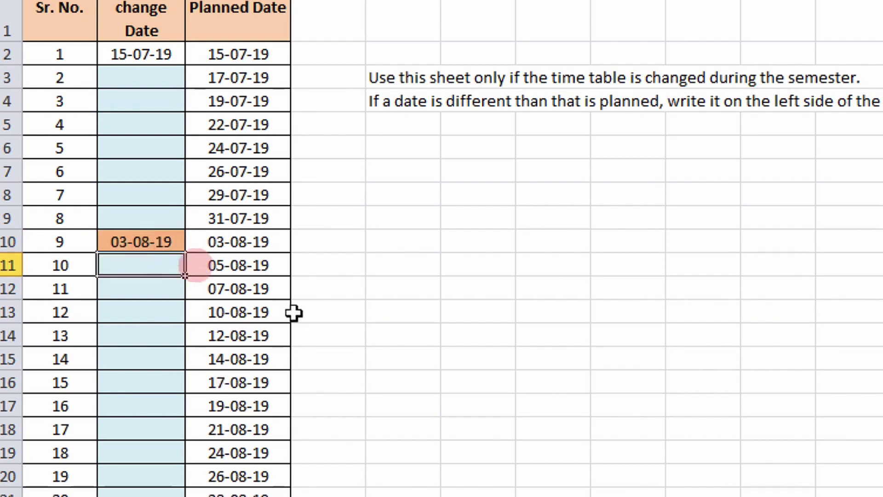
# Step: Check the executed dates from lesson 9 onward in the Lesson Plan sheet and return to the TimeTableData sheet
pyautogui.click(386, 346)
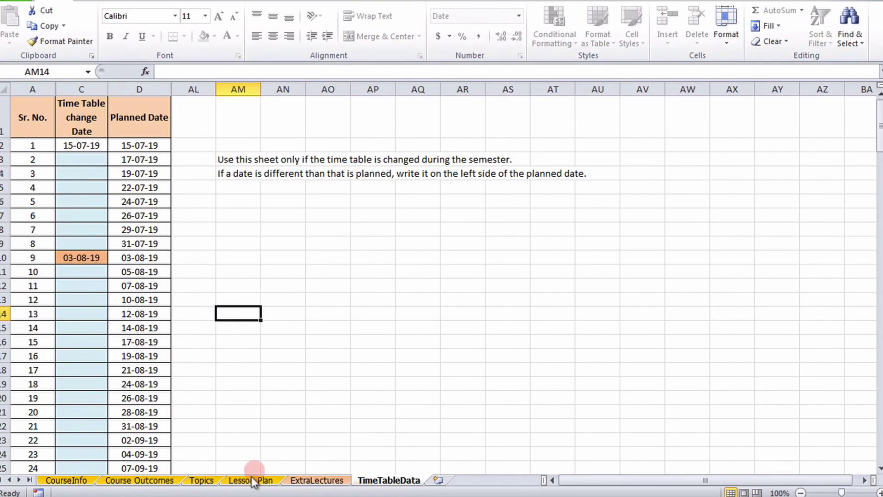
pyautogui.click(254, 483)
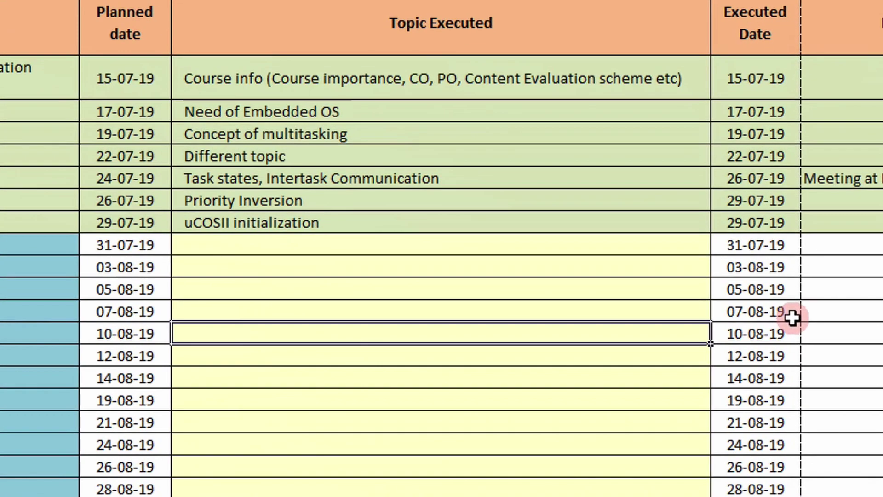
pyautogui.click(786, 263)
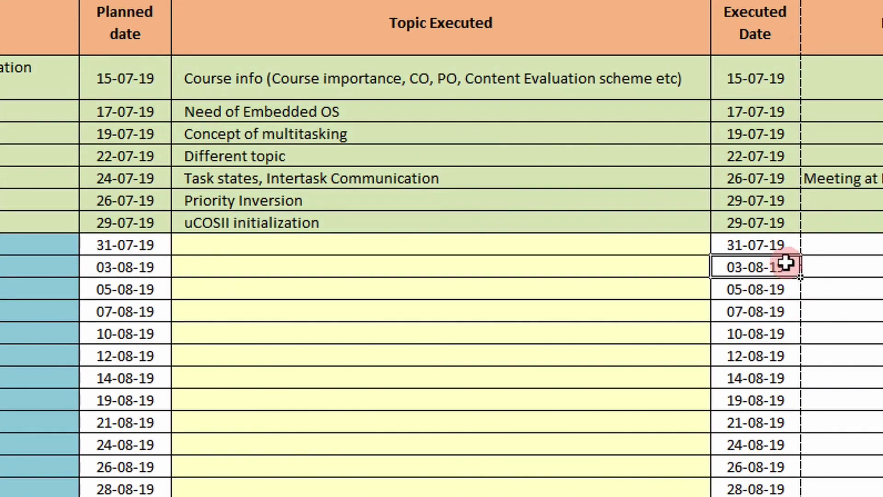
pyautogui.click(791, 334)
pyautogui.scroll(-2, 769, 400)
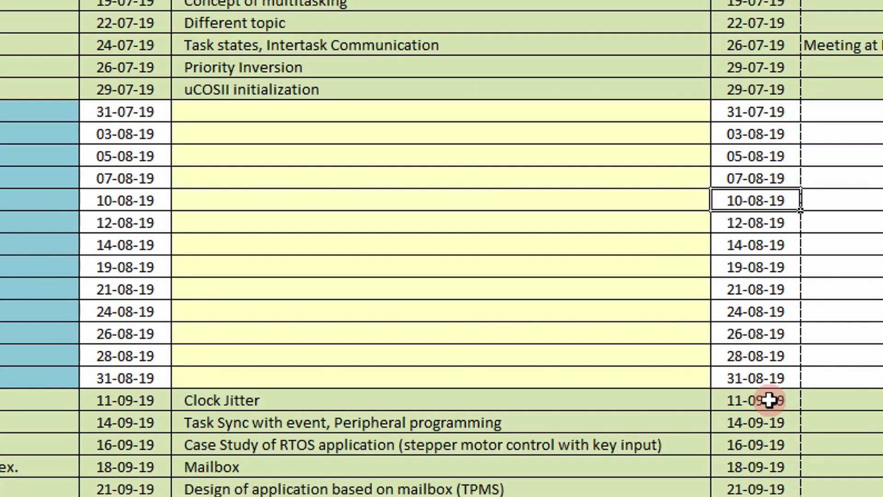
pyautogui.scroll(-2, 783, 322)
pyautogui.scroll(1, 783, 317)
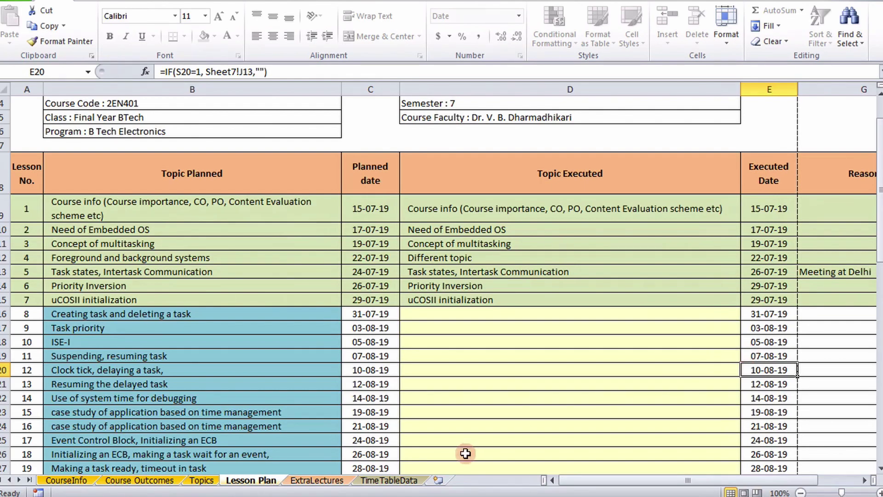
pyautogui.click(389, 481)
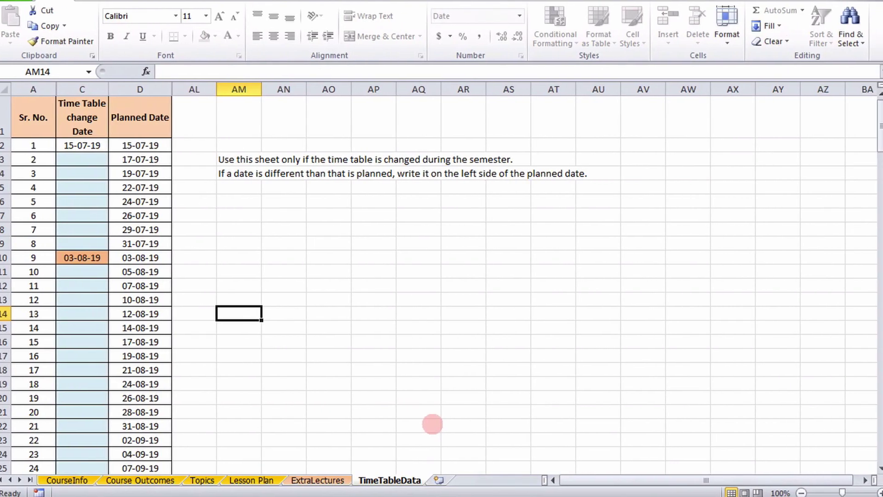
# Step: Show the Lesson Plan sheet in print preview, look at its second page and return to the first page
pyautogui.click(261, 481)
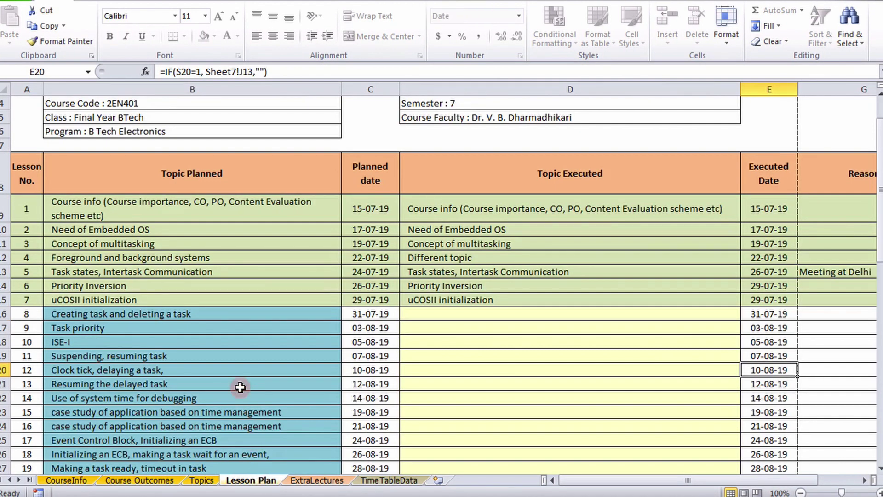
pyautogui.scroll(1, 240, 388)
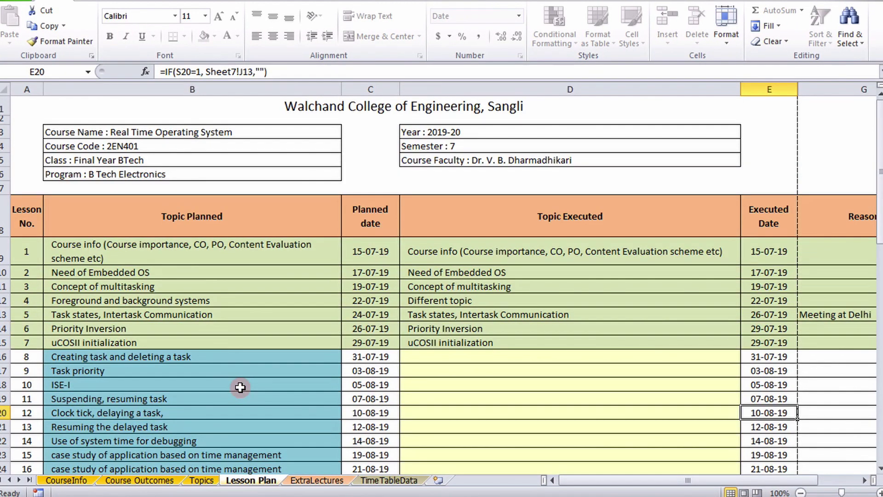
pyautogui.click(14, 3)
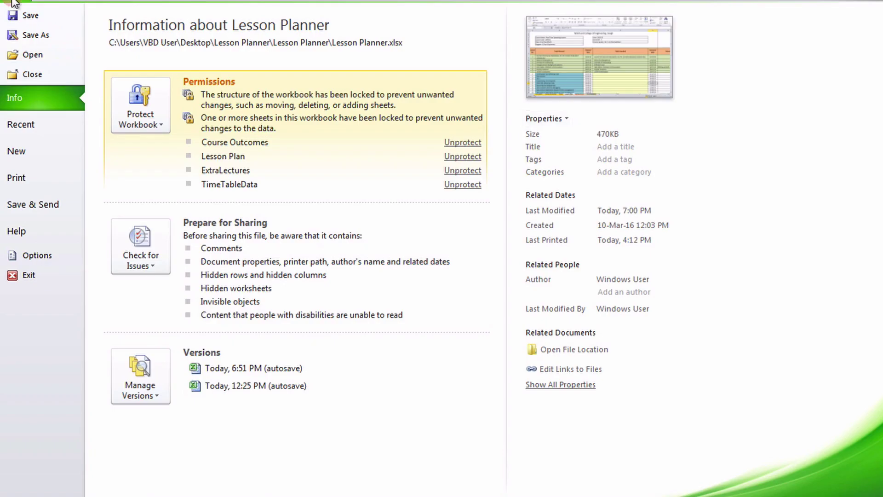
pyautogui.click(20, 175)
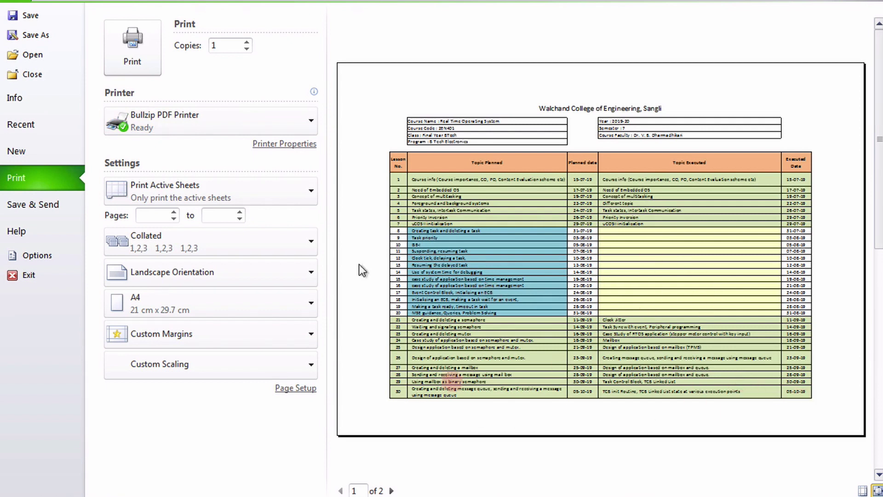
pyautogui.click(878, 447)
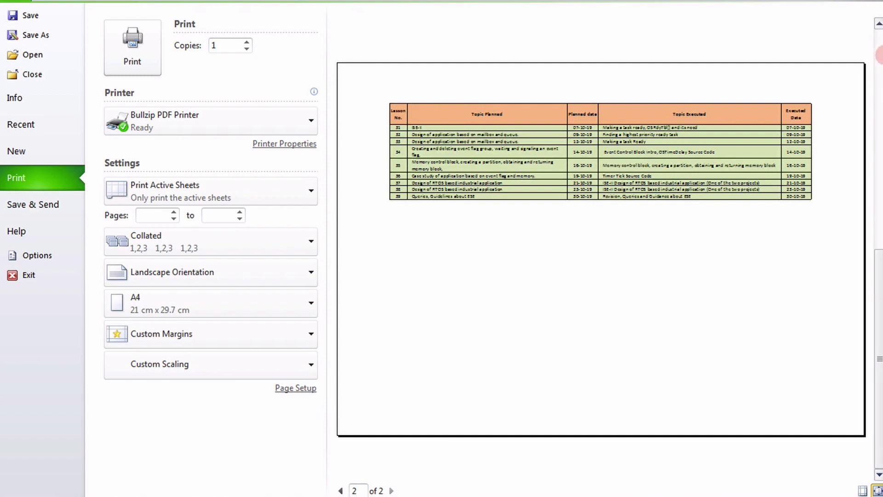
pyautogui.click(880, 49)
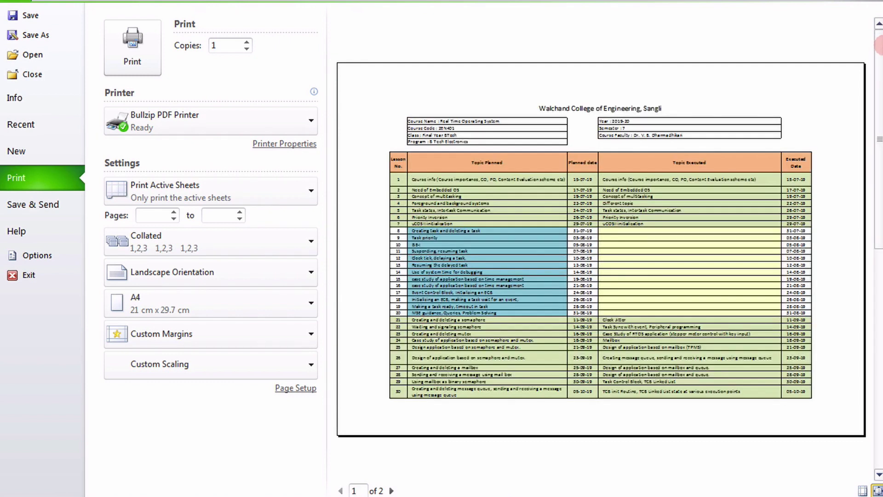